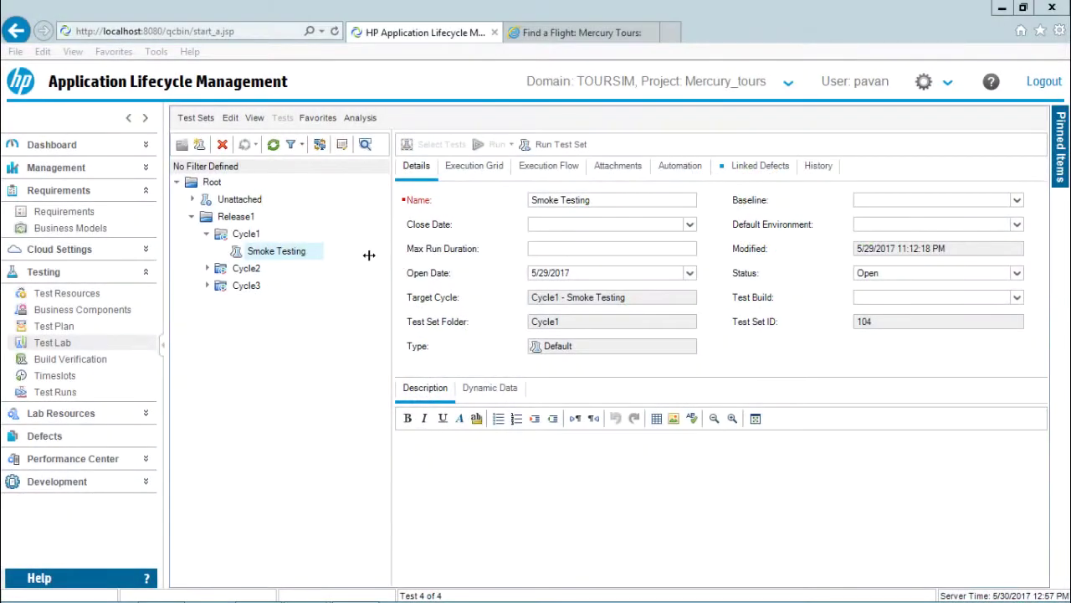
Step: Select the Smoke Testing test set under Release1 > Cycle1 in the Test Lab
{"action": "left_click", "coordinate": [282, 255]}
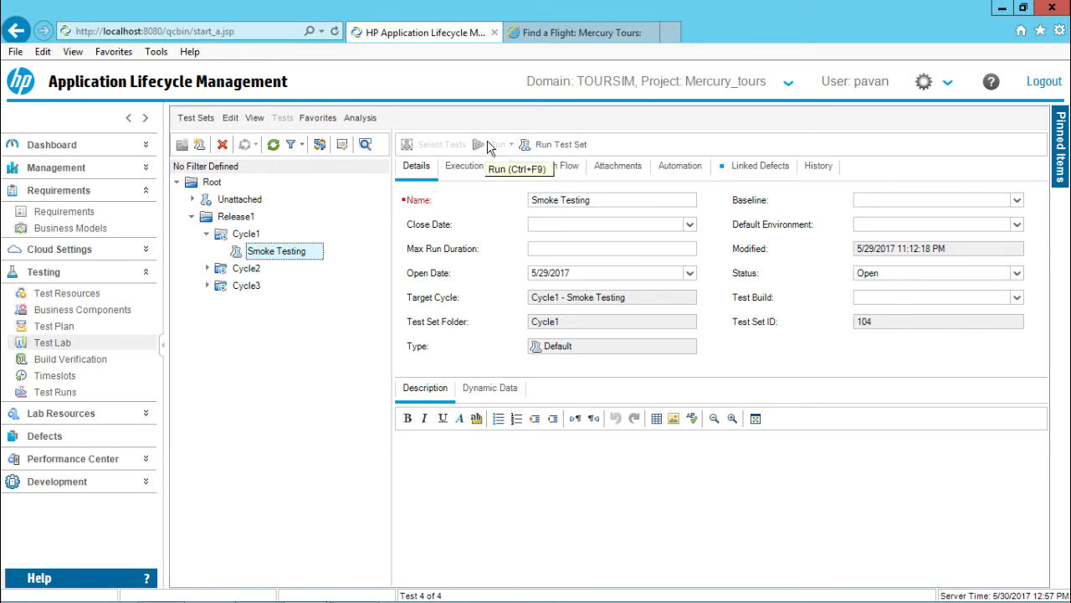
Step: Run the Smoke Testing test set and choose Manual Runner in the Manual Test Run dialog
{"action": "left_click", "coordinate": [483, 171]}
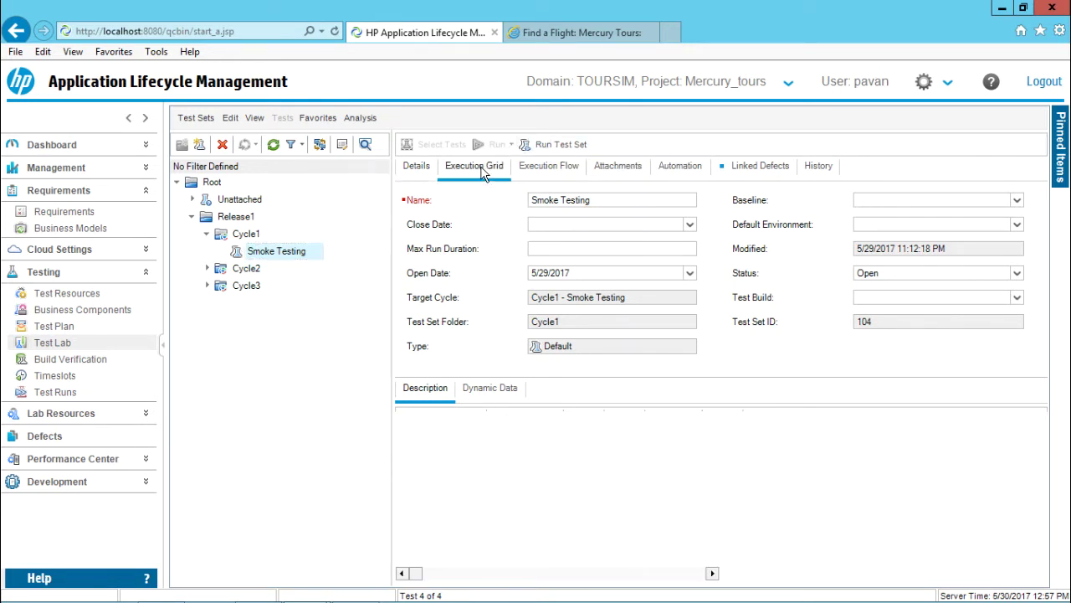
{"action": "left_click", "coordinate": [416, 166]}
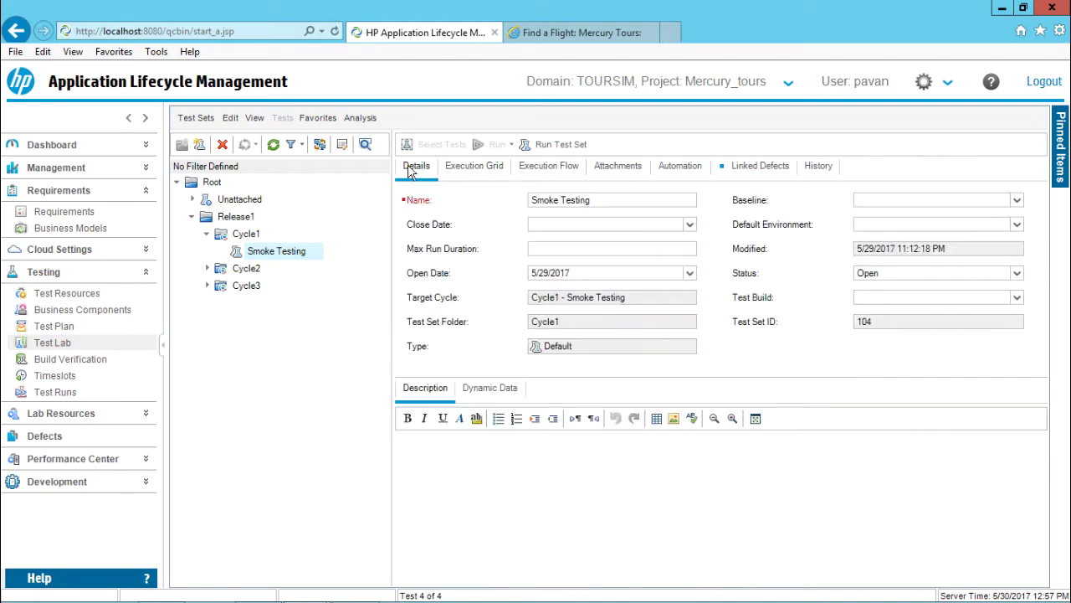
{"action": "left_click", "coordinate": [538, 144]}
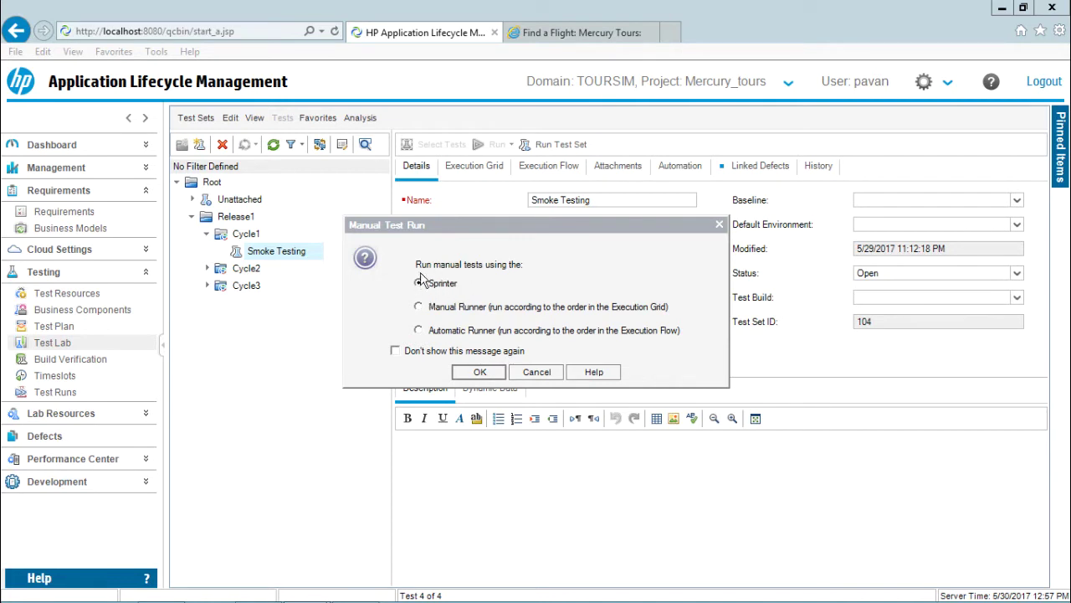
{"action": "left_click", "coordinate": [431, 309]}
Step: Cancel the run prompt, view the execution grid's four instances, then retry Run Test Set and cancel
{"action": "left_click", "coordinate": [539, 373]}
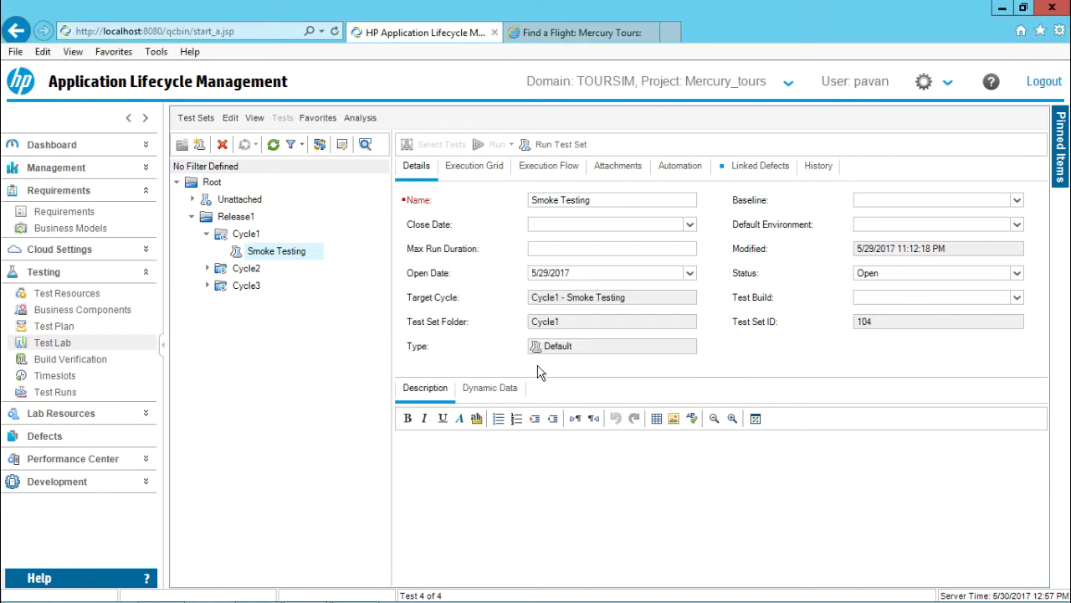
{"action": "left_click", "coordinate": [473, 167]}
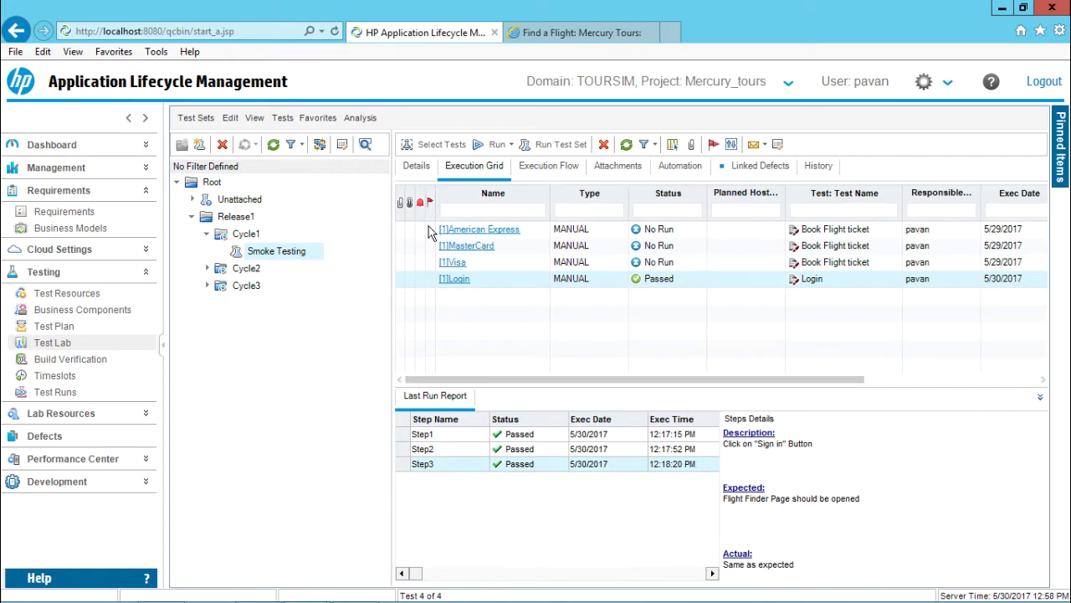
{"action": "left_click", "coordinate": [534, 145]}
{"action": "left_click_drag", "start_coordinate": [507, 226], "coordinate": [371, 291]}
{"action": "left_click", "coordinate": [283, 371]}
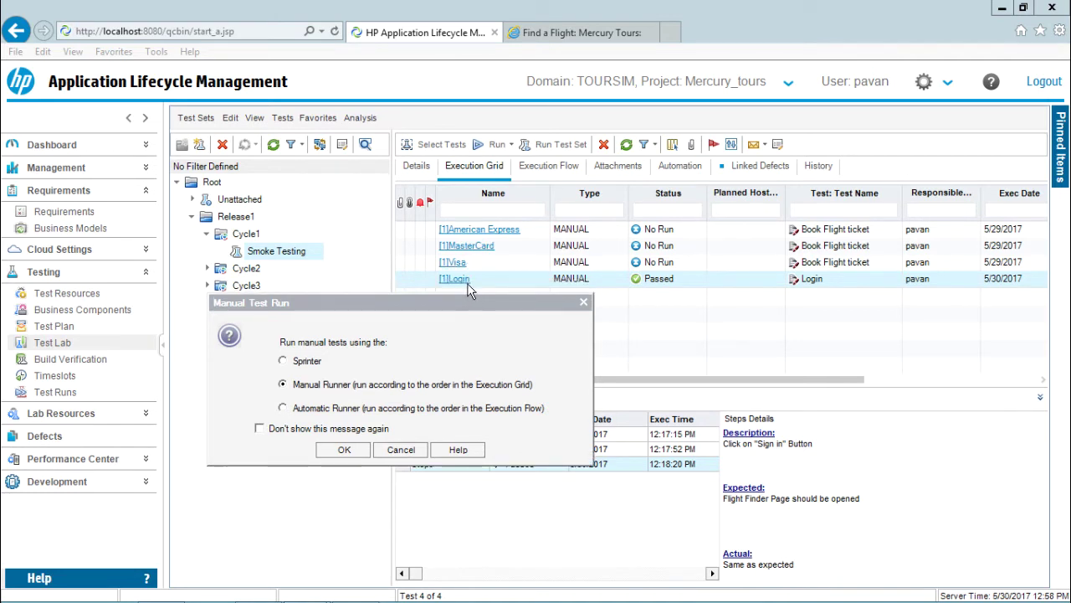
{"action": "left_click", "coordinate": [289, 410]}
{"action": "left_click", "coordinate": [401, 450]}
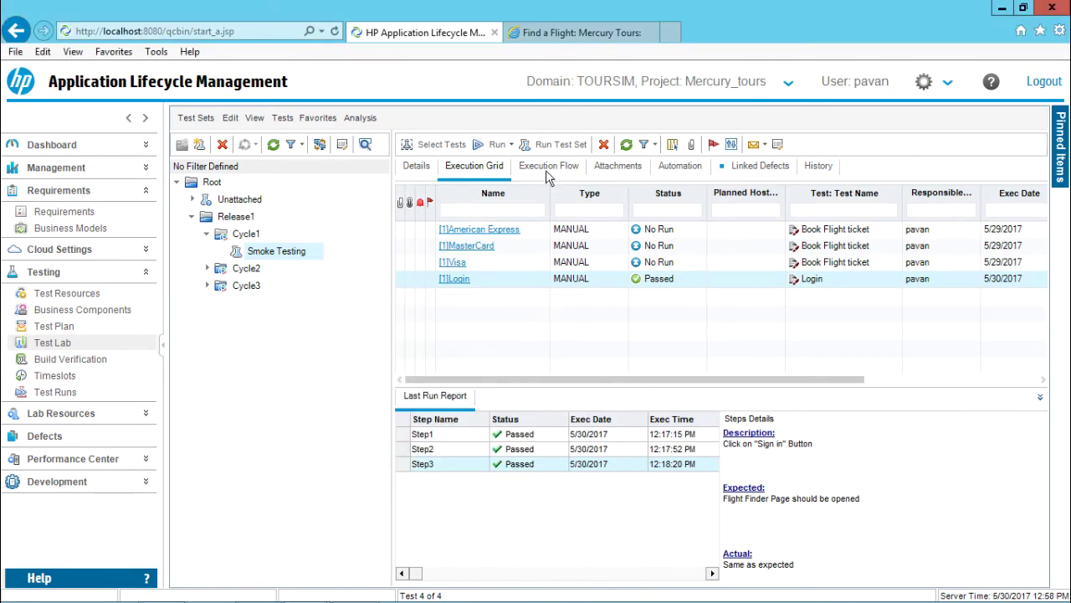
Step: Check the Execution Flow diagram, then run the test set with Manual Runner
{"action": "left_click", "coordinate": [548, 172]}
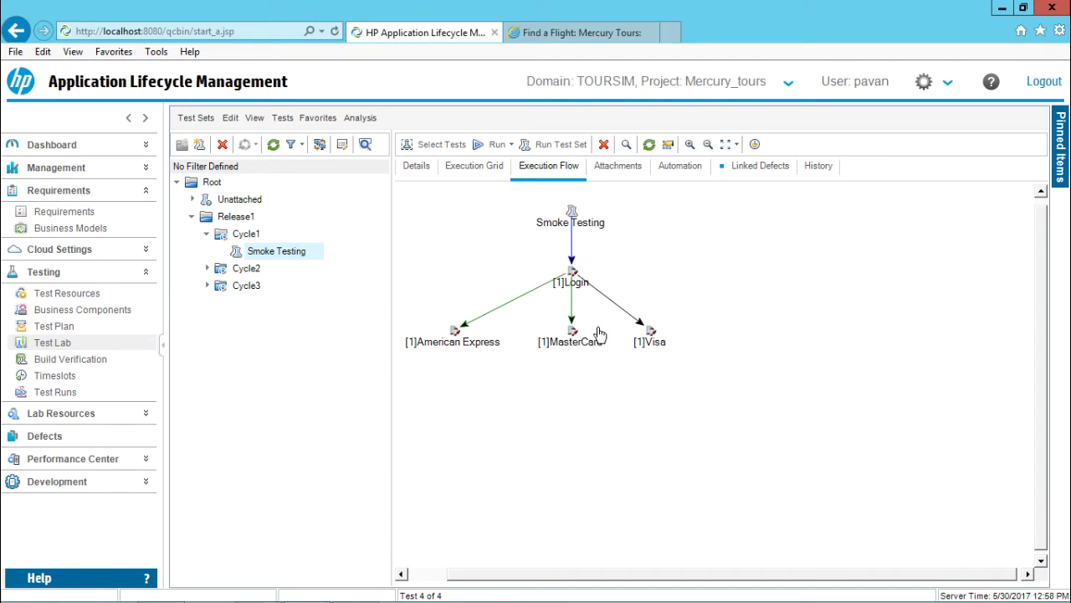
{"action": "left_click", "coordinate": [474, 167]}
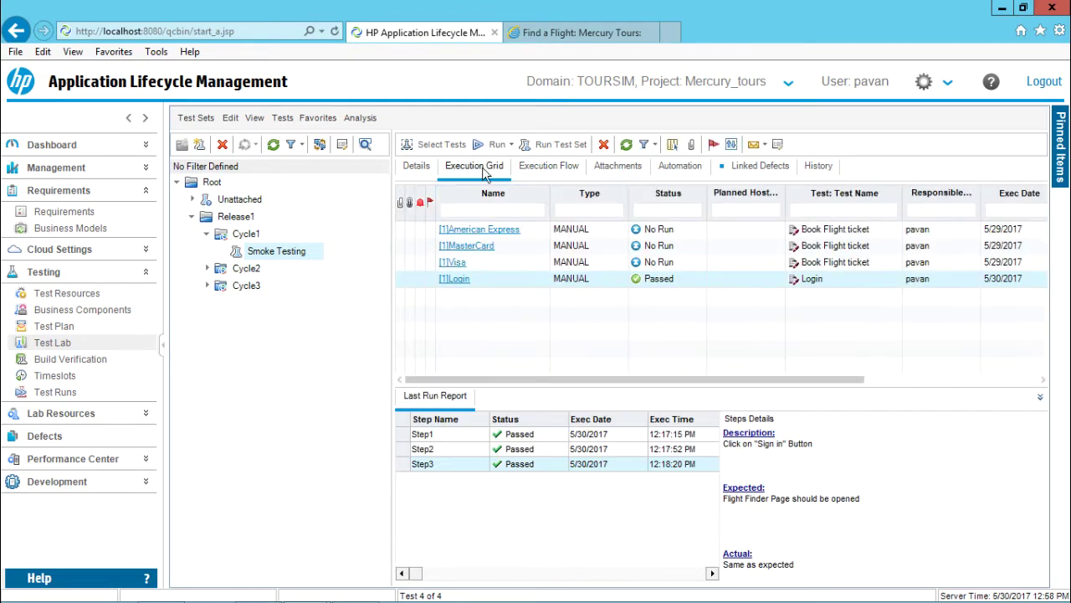
{"action": "left_click", "coordinate": [549, 166]}
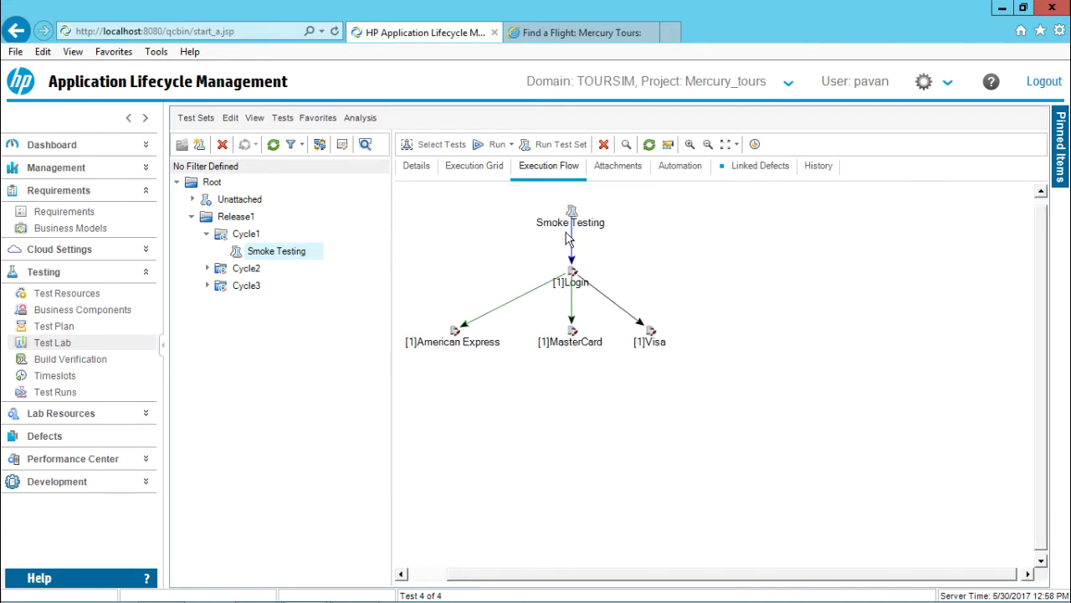
{"action": "left_click", "coordinate": [550, 146]}
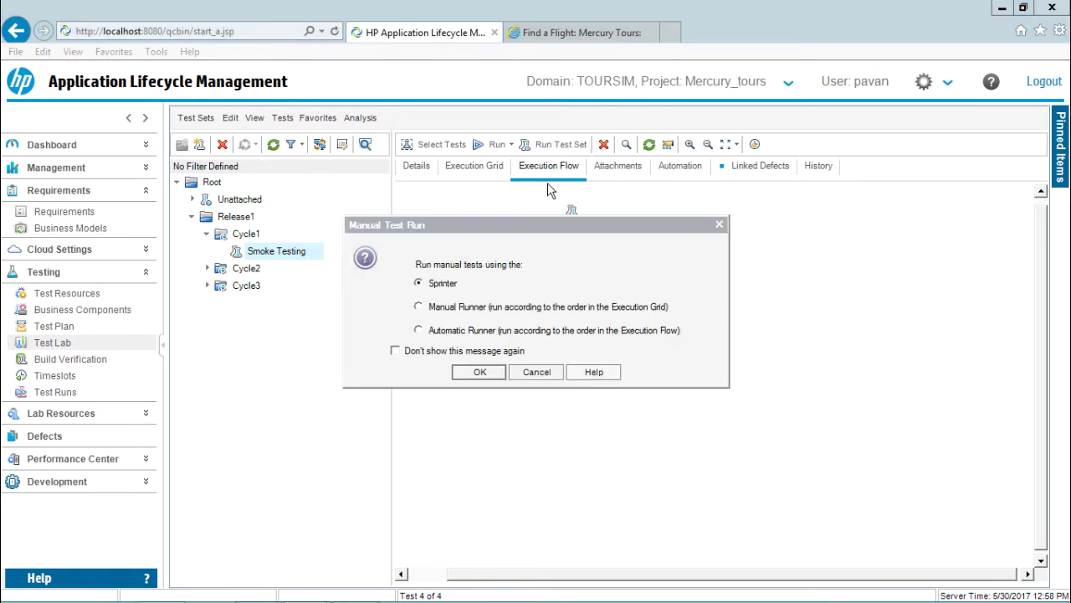
{"action": "left_click", "coordinate": [419, 307]}
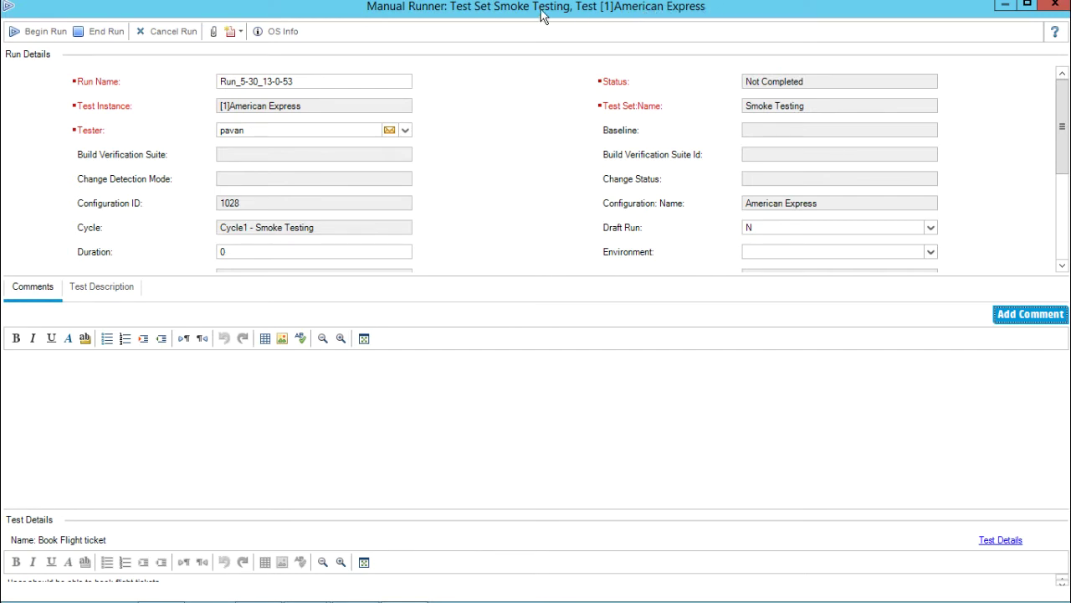
Step: Inspect the run's Run Name, Tester, Status and Test Set Name values
{"action": "left_click_drag", "start_coordinate": [322, 82], "coordinate": [299, 107]}
{"action": "double_click", "coordinate": [259, 127]}
{"action": "double_click", "coordinate": [827, 81]}
{"action": "double_click", "coordinate": [825, 105]}
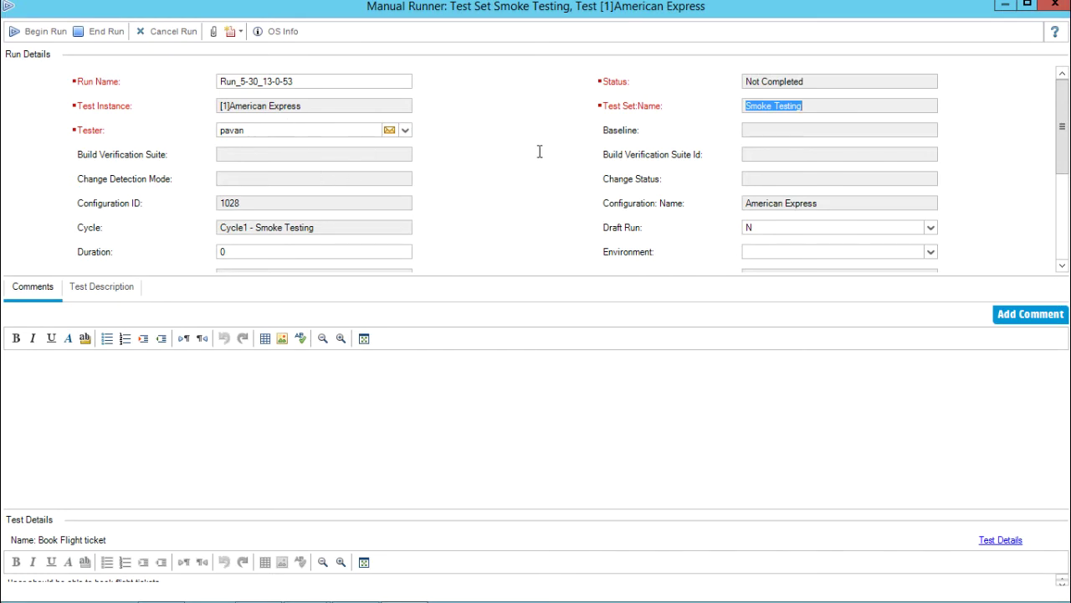
Step: Collapse the Comments pane, rename the run AmericanExpress_1 and begin the run
{"action": "left_click", "coordinate": [479, 274]}
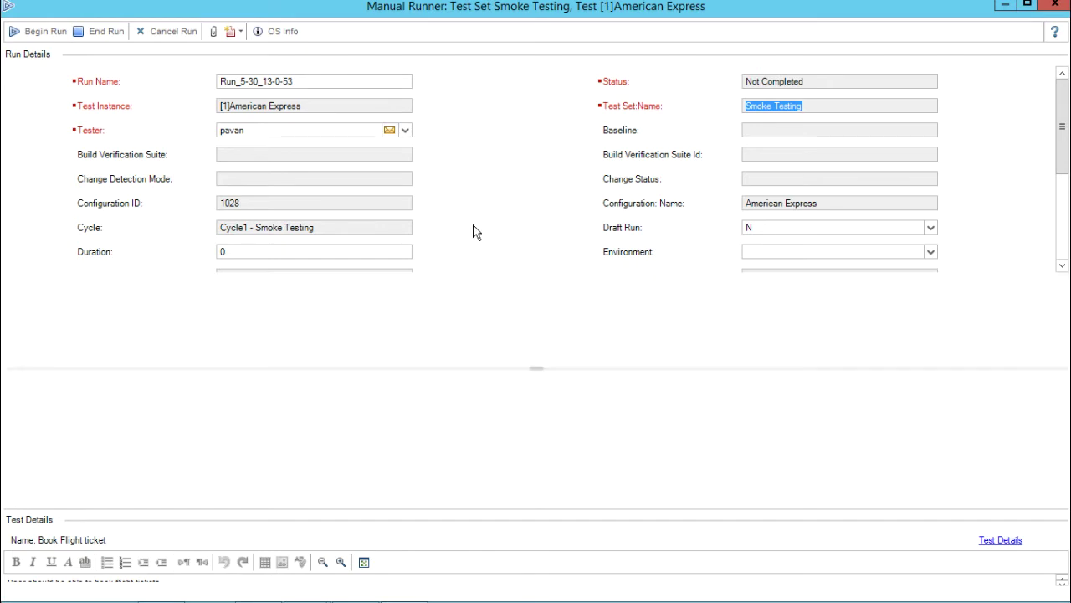
{"action": "triple_click", "coordinate": [310, 81]}
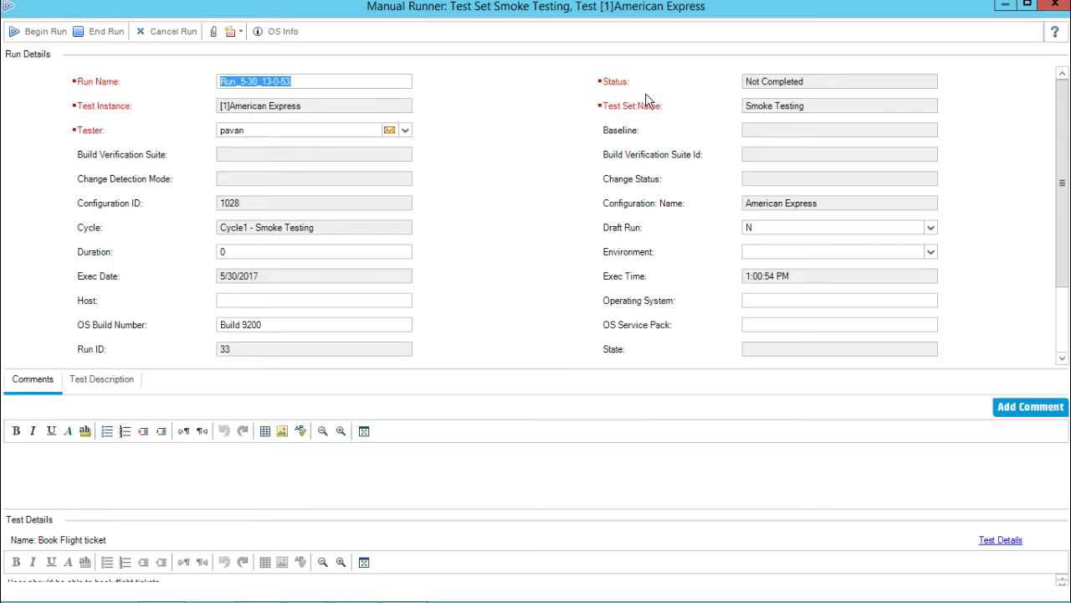
{"action": "type", "text": "AmericanExpress_1"}
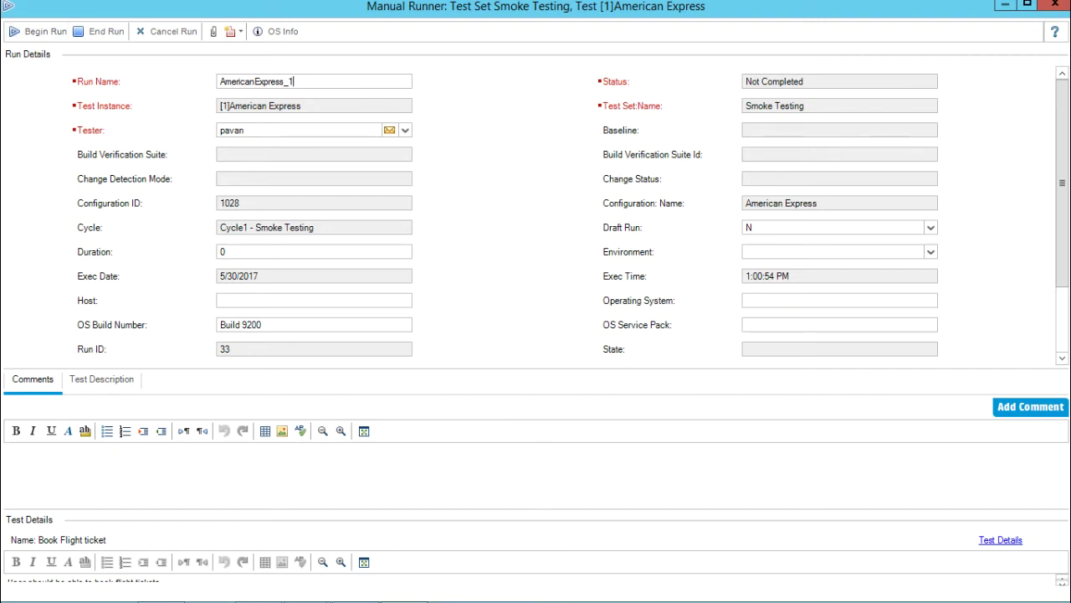
{"action": "left_click", "coordinate": [38, 31]}
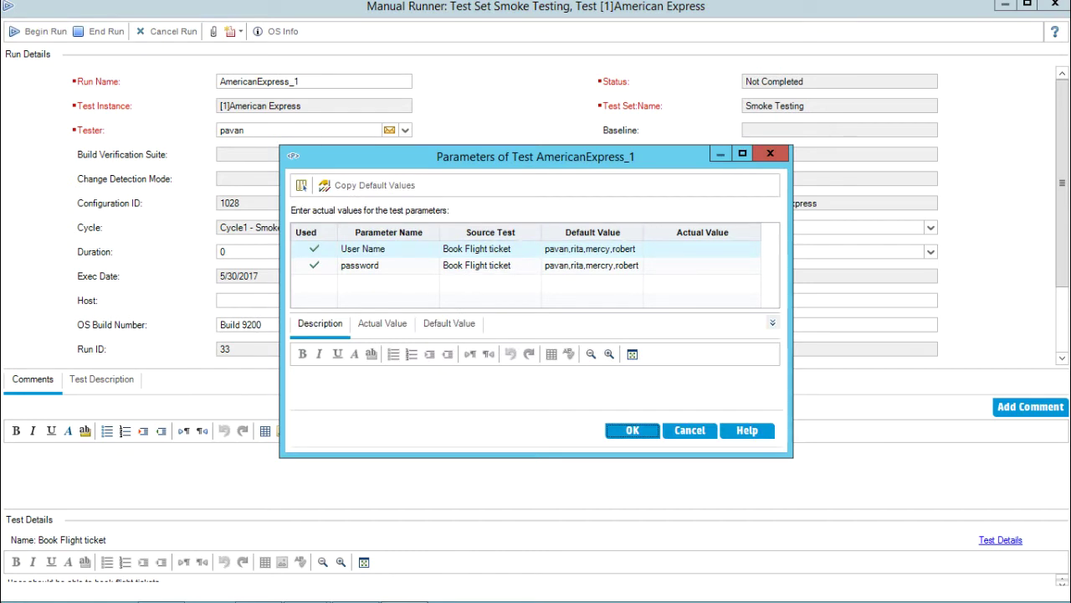
Step: Enter the User Name actual value, confirm, and resize panes to show all eight steps' full names
{"action": "left_click", "coordinate": [382, 323]}
{"action": "left_click", "coordinate": [294, 374]}
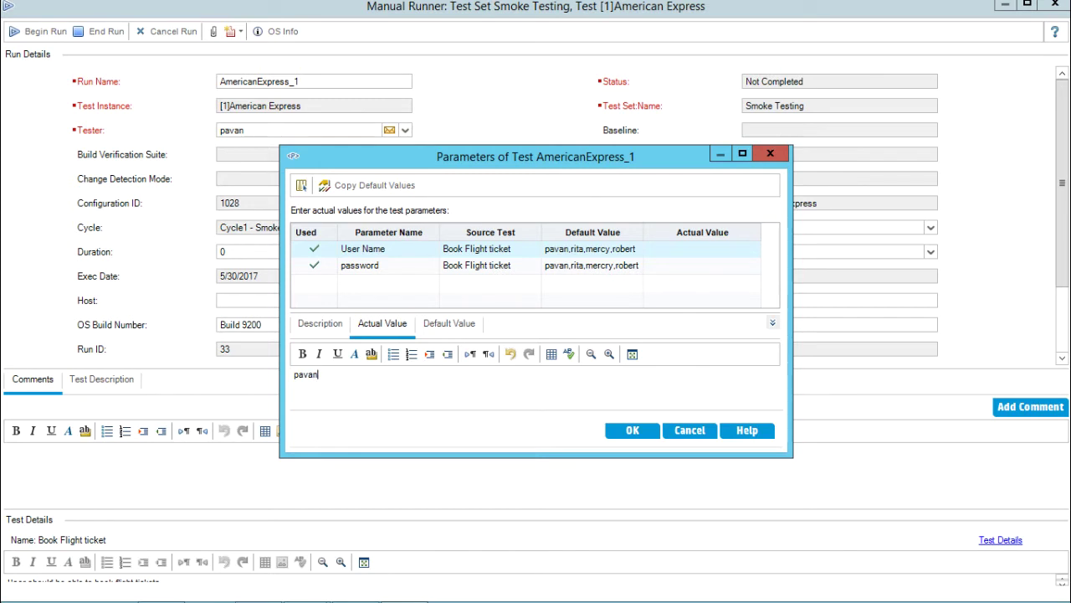
{"action": "left_click", "coordinate": [632, 430]}
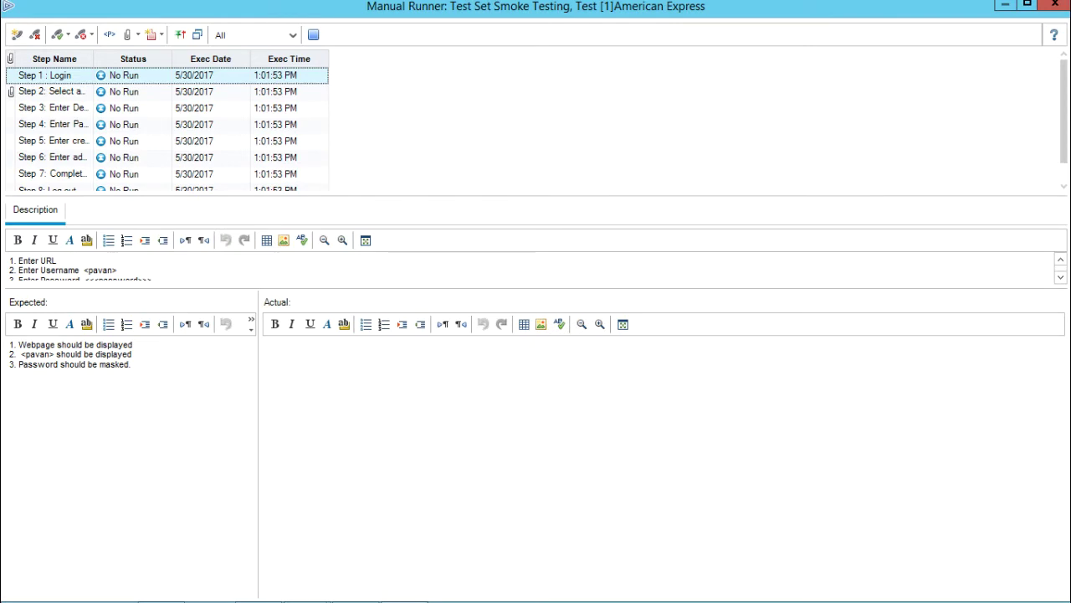
{"action": "left_click_drag", "start_coordinate": [536, 289], "coordinate": [536, 363]}
{"action": "left_click_drag", "start_coordinate": [536, 196], "coordinate": [536, 257]}
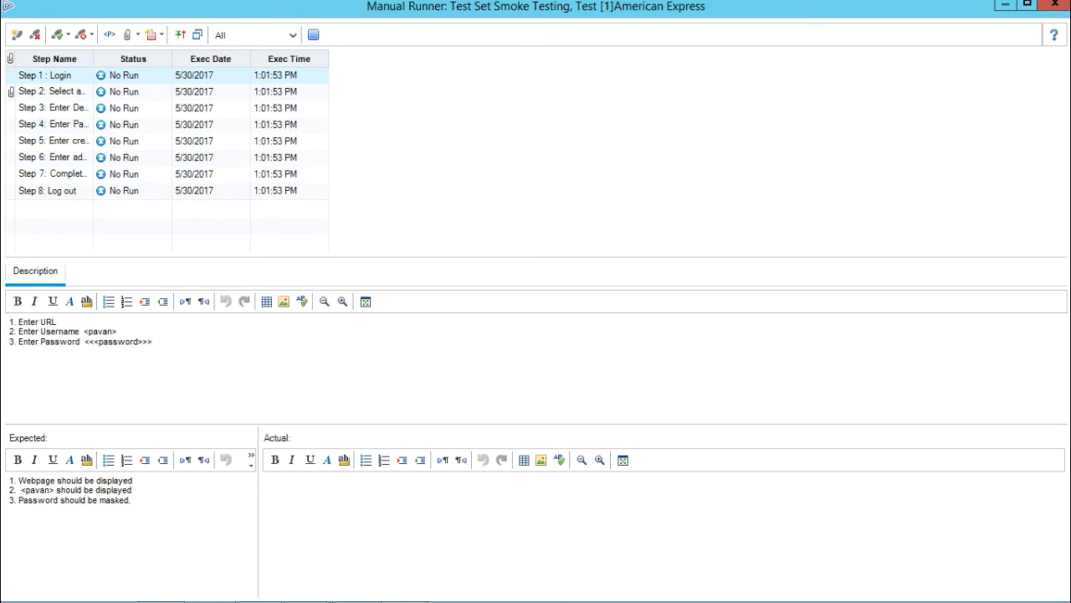
{"action": "left_click_drag", "start_coordinate": [93, 59], "coordinate": [295, 58]}
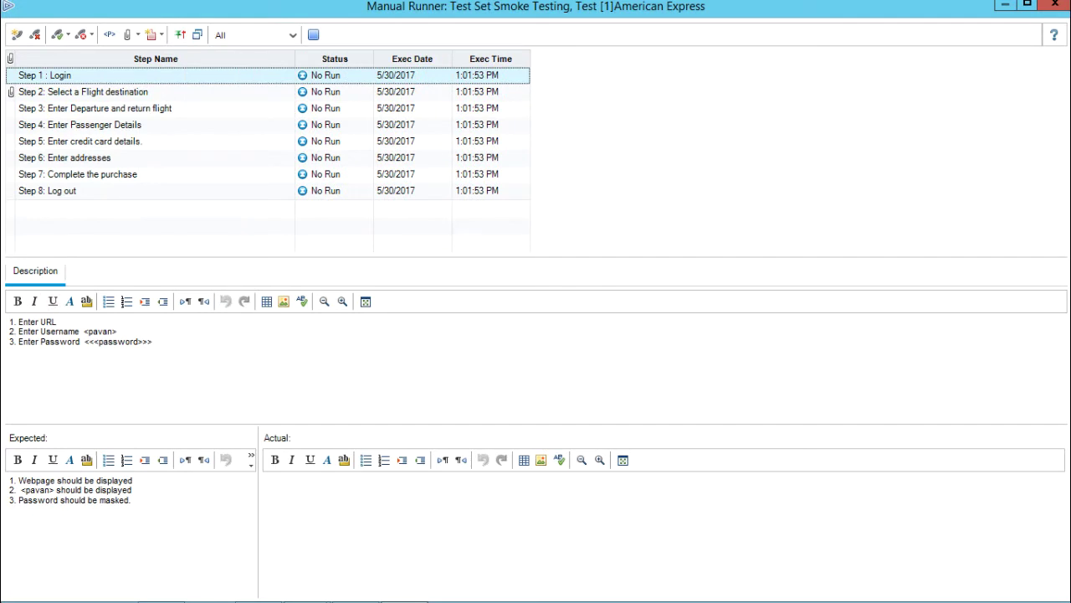
Step: Select the Enter URL, Username and Password lines in Step 1's description
{"action": "left_click", "coordinate": [68, 331]}
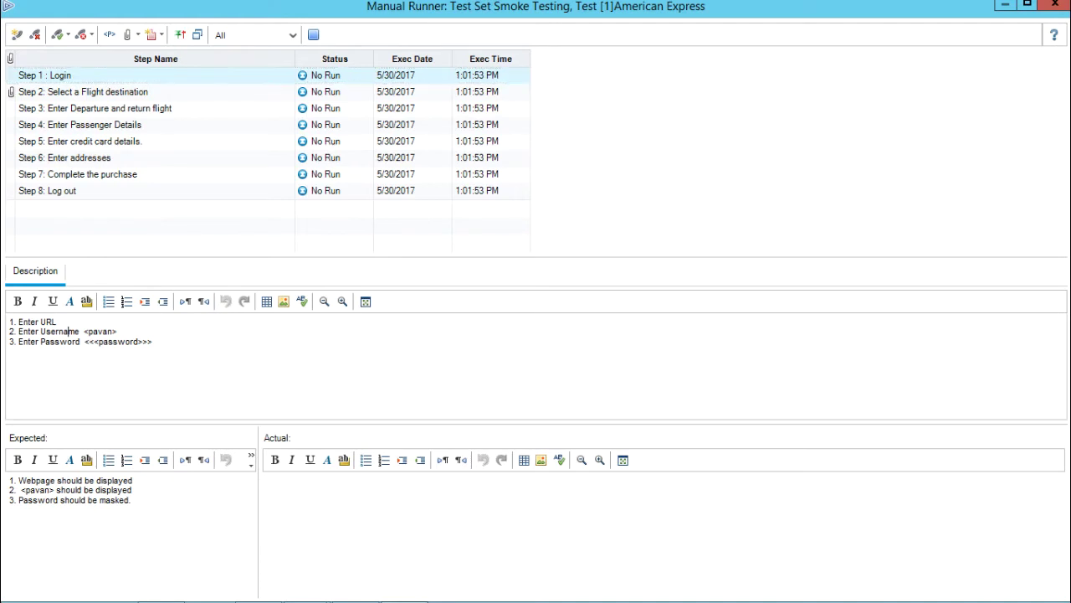
{"action": "left_click_drag", "start_coordinate": [63, 322], "coordinate": [21, 322]}
{"action": "left_click_drag", "start_coordinate": [124, 332], "coordinate": [55, 331]}
{"action": "triple_click", "coordinate": [84, 342]}
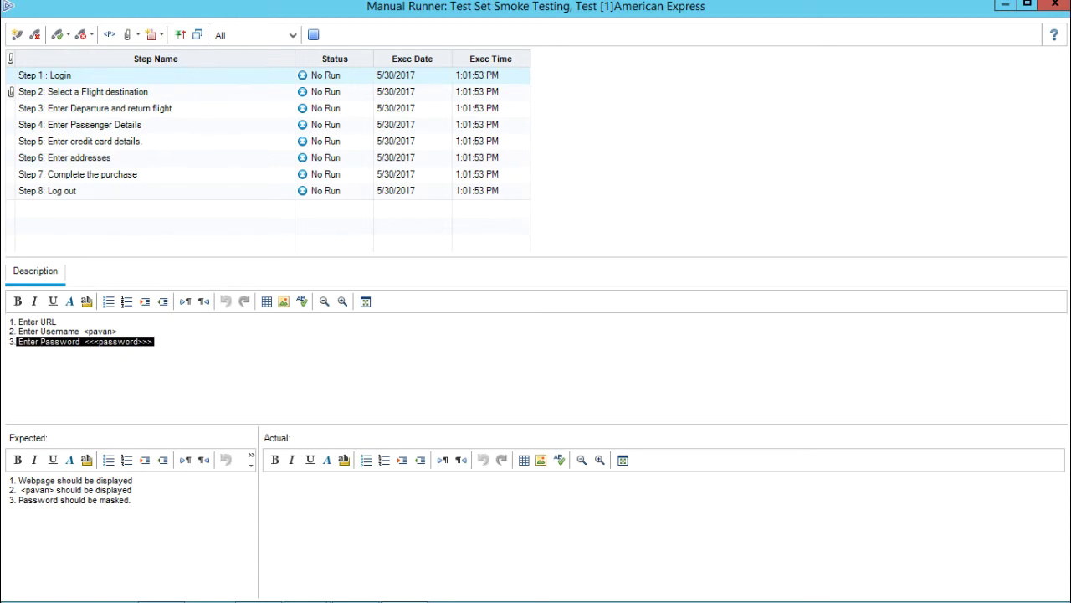
Step: Record 'Same as expected' as Step 1's actual result and mark the Login step Passed
{"action": "left_click", "coordinate": [266, 480]}
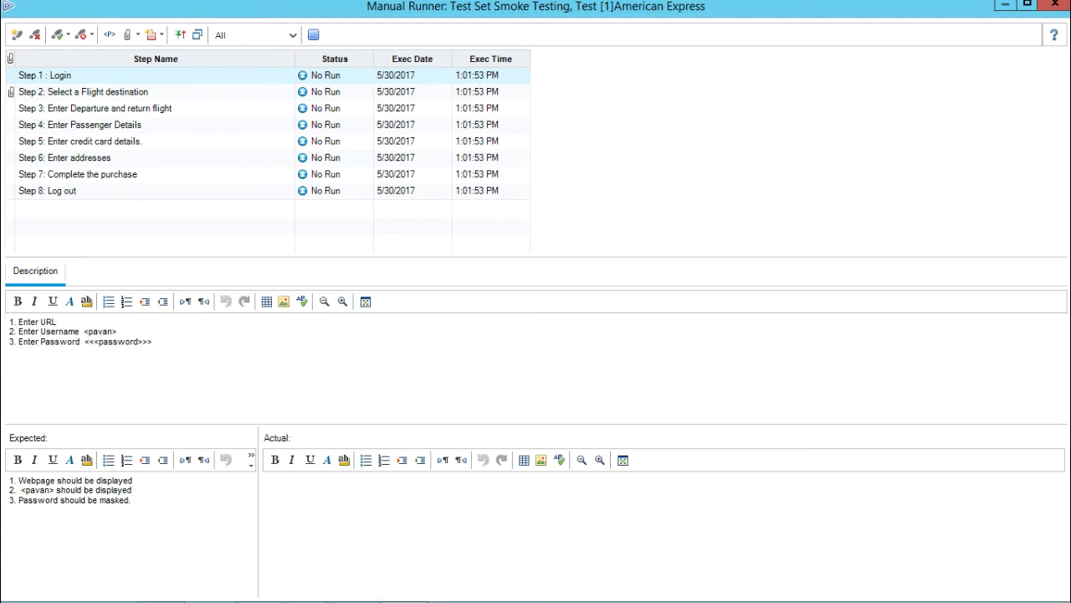
{"action": "type", "text": "Same "}
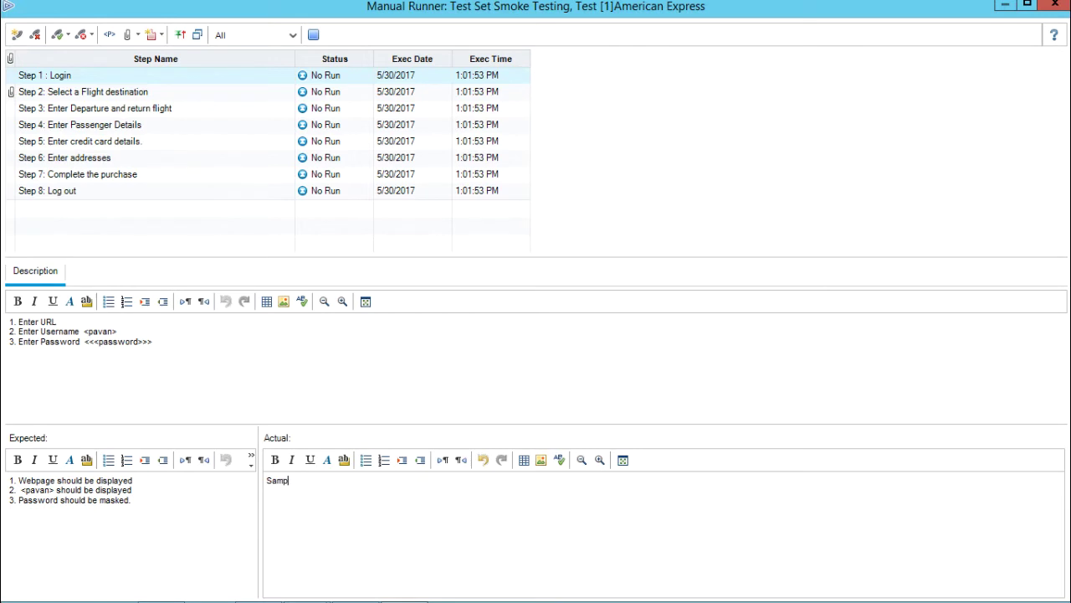
{"action": "type", "text": "as expec"}
{"action": "key", "text": "BackSpace"}
{"action": "key", "text": "BackSpace"}
{"action": "key", "text": "BackSpace"}
{"action": "key", "text": "BackSpace"}
{"action": "type", "text": "xpected"}
{"action": "left_click", "coordinate": [326, 76]}
{"action": "left_click", "coordinate": [366, 76]}
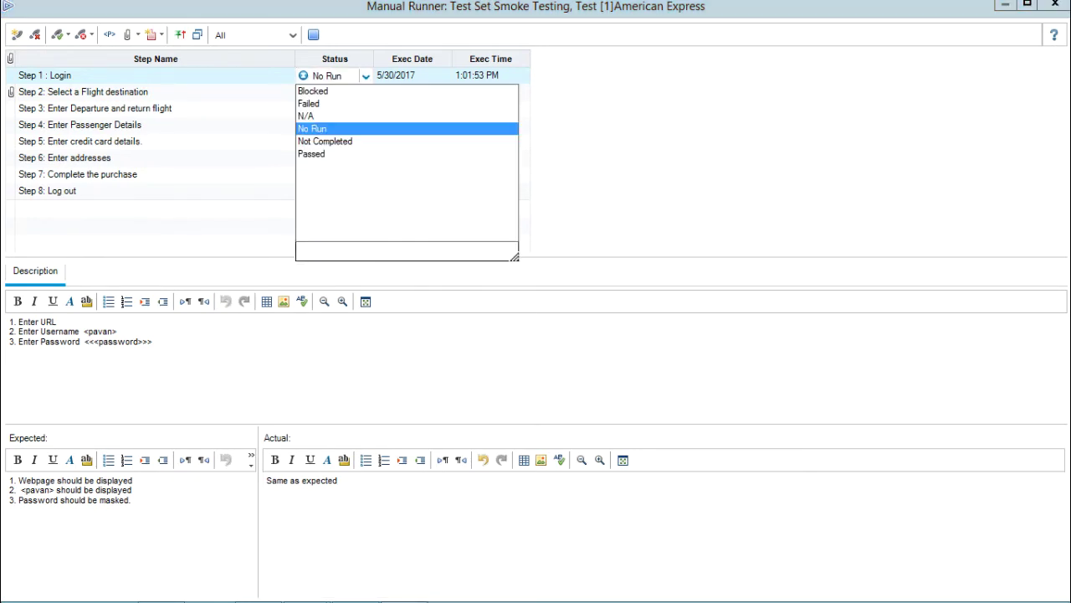
{"action": "left_click", "coordinate": [311, 154]}
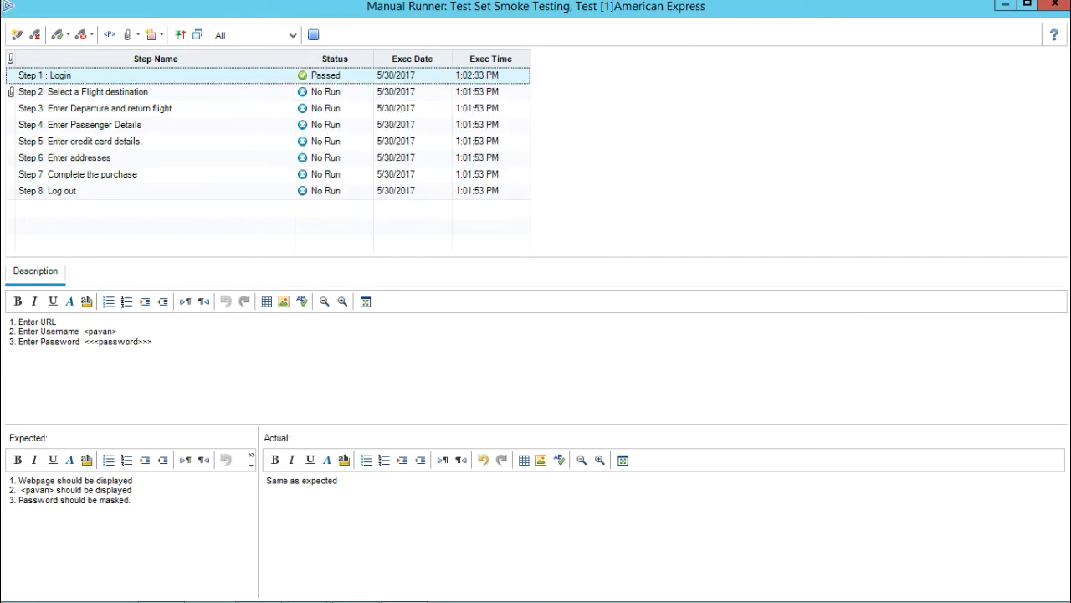
{"action": "left_click", "coordinate": [81, 92]}
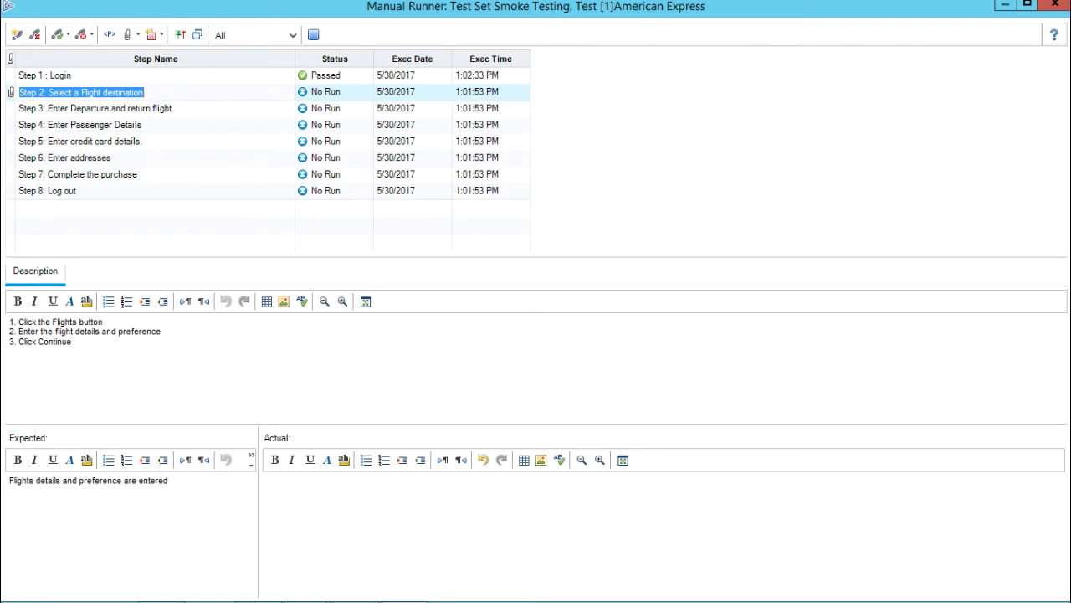
Step: Enter 'Error message is displayed preventing user to proceed further.' as Step 2's actual result
{"action": "left_click", "coordinate": [72, 342]}
{"action": "left_click", "coordinate": [169, 480]}
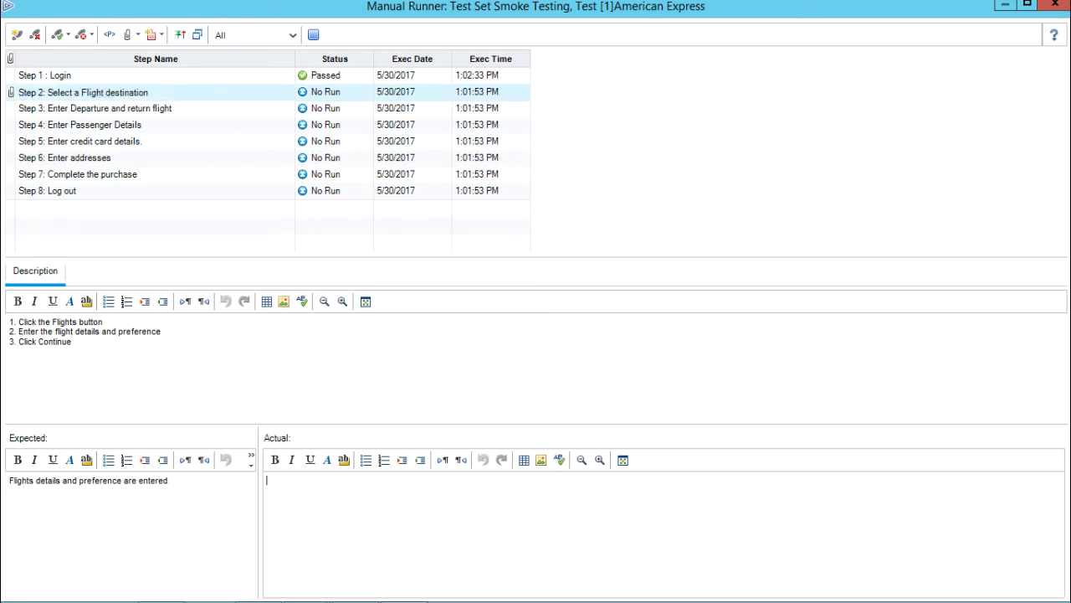
{"action": "type", "text": "Error message is displyyed preventing user to pro"}
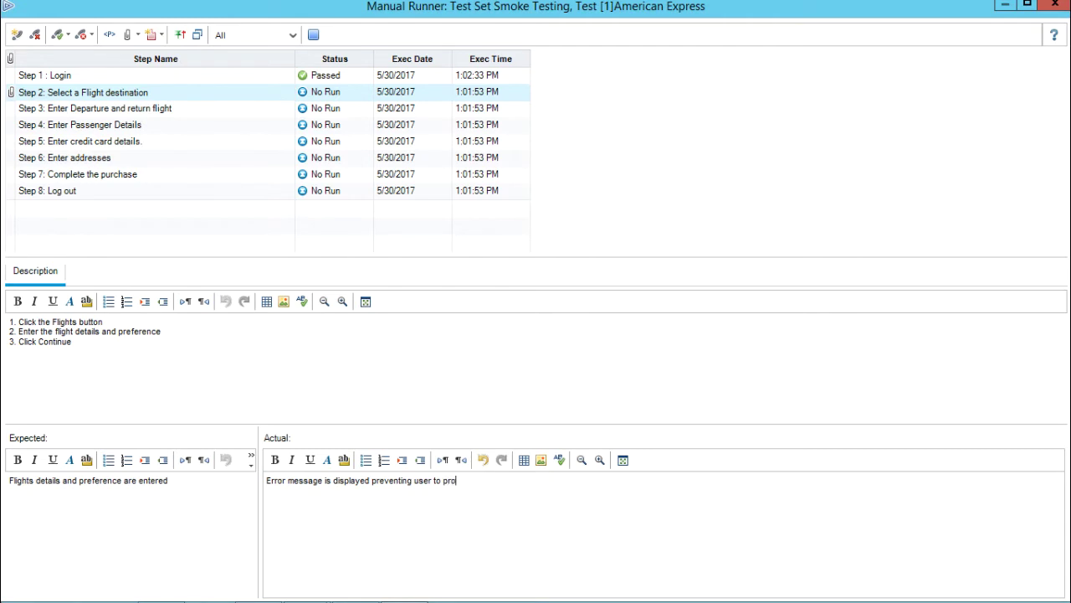
{"action": "type", "text": "ceed further."}
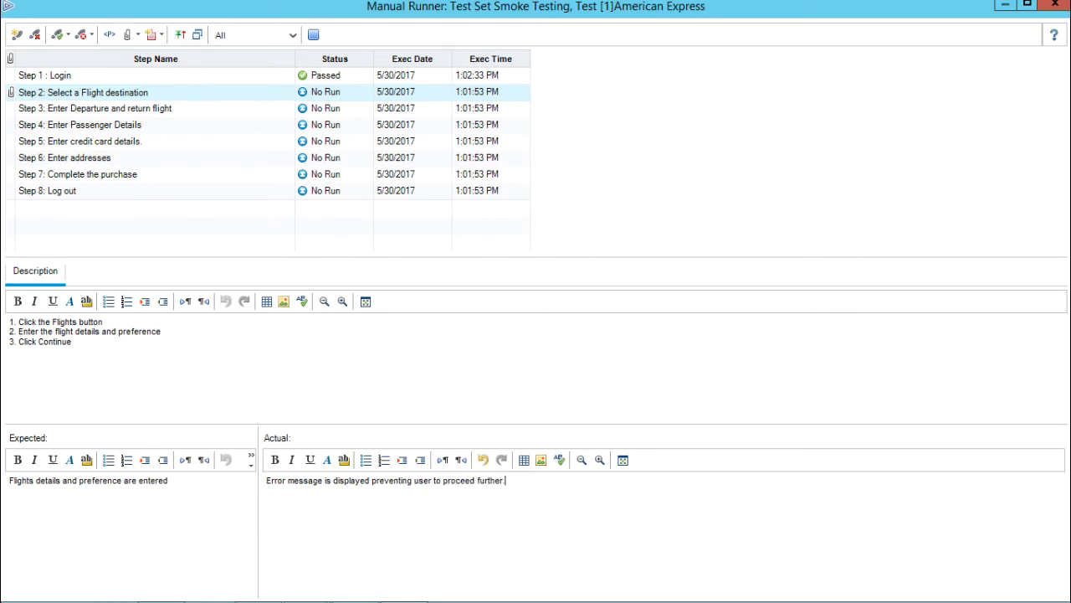
{"action": "key", "text": "shift+Home"}
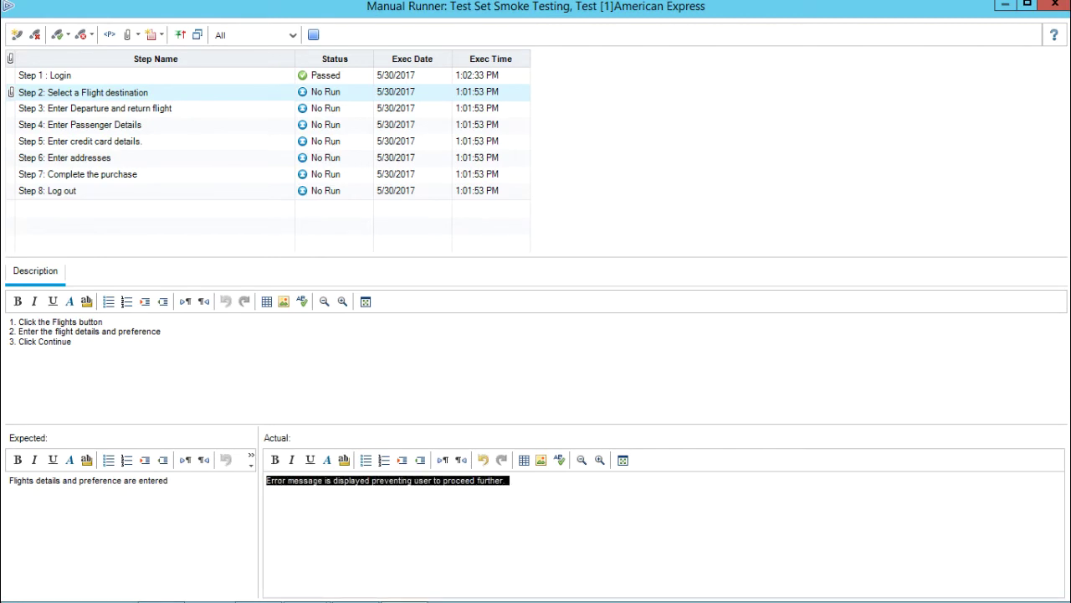
Step: Mark Step 2 Failed, fail all steps, and end the American Express run
{"action": "key", "text": "shift+Tab"}
{"action": "key", "text": "shift+Tab"}
{"action": "key", "text": "alt+Down"}
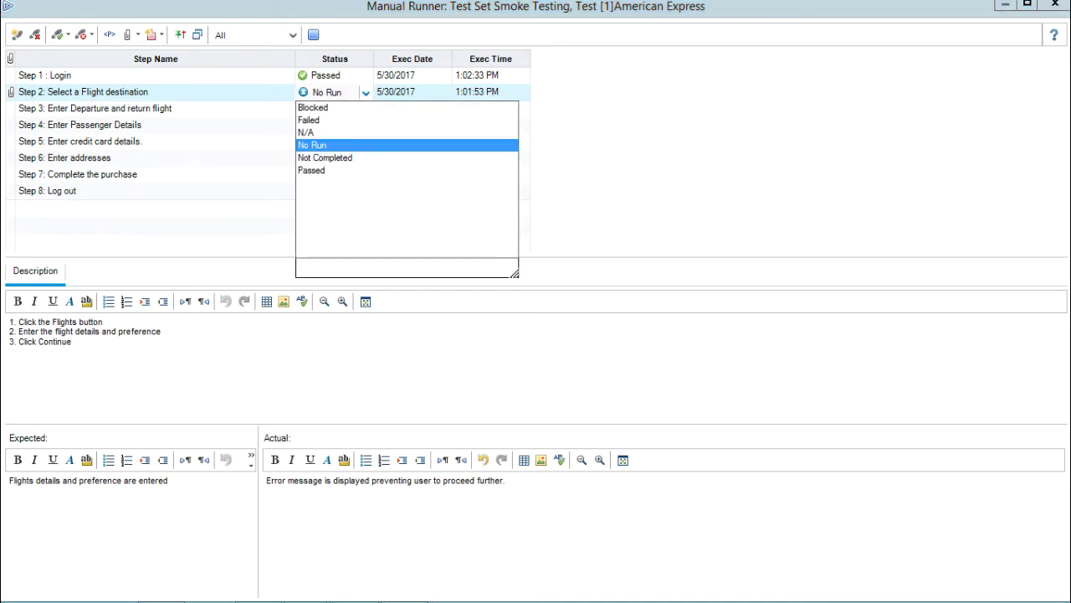
{"action": "key", "text": "Up"}
{"action": "key", "text": "Up"}
{"action": "key", "text": "Return"}
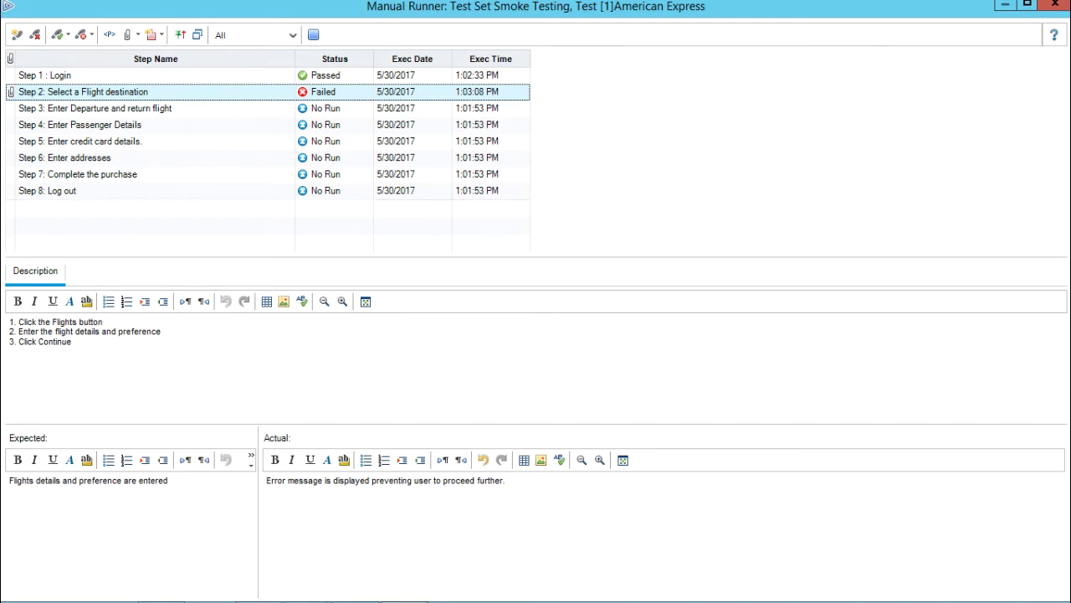
{"action": "left_click", "coordinate": [92, 35]}
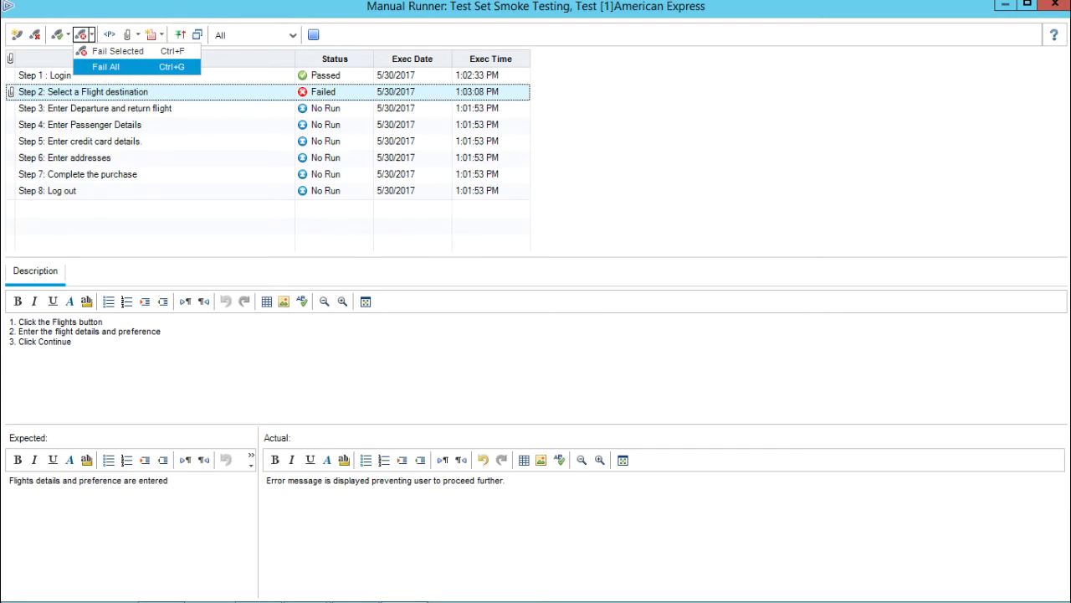
{"action": "key", "text": "Escape"}
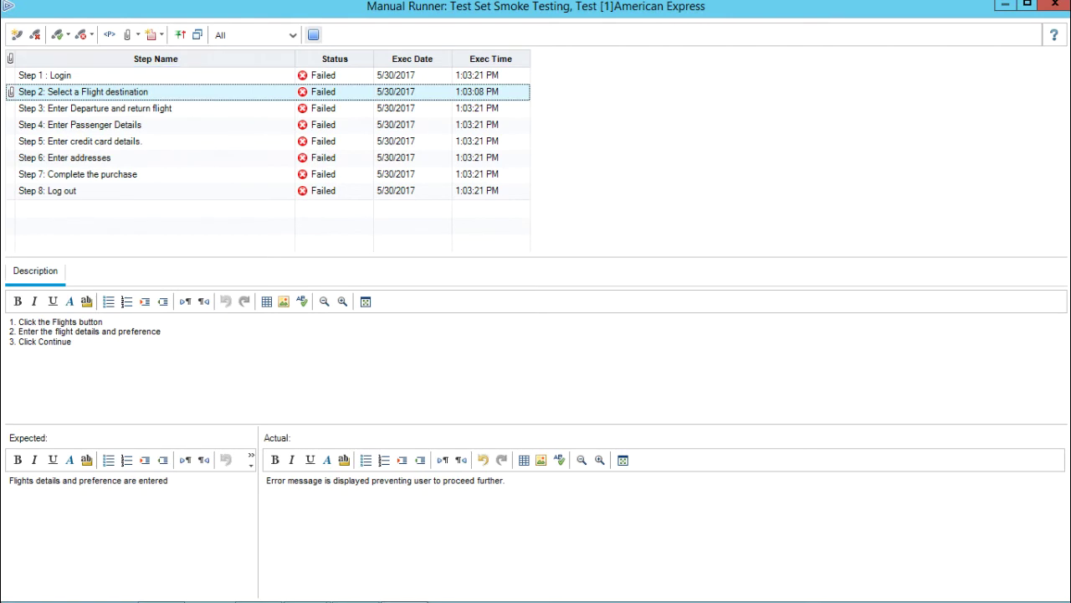
{"action": "left_click", "coordinate": [313, 34]}
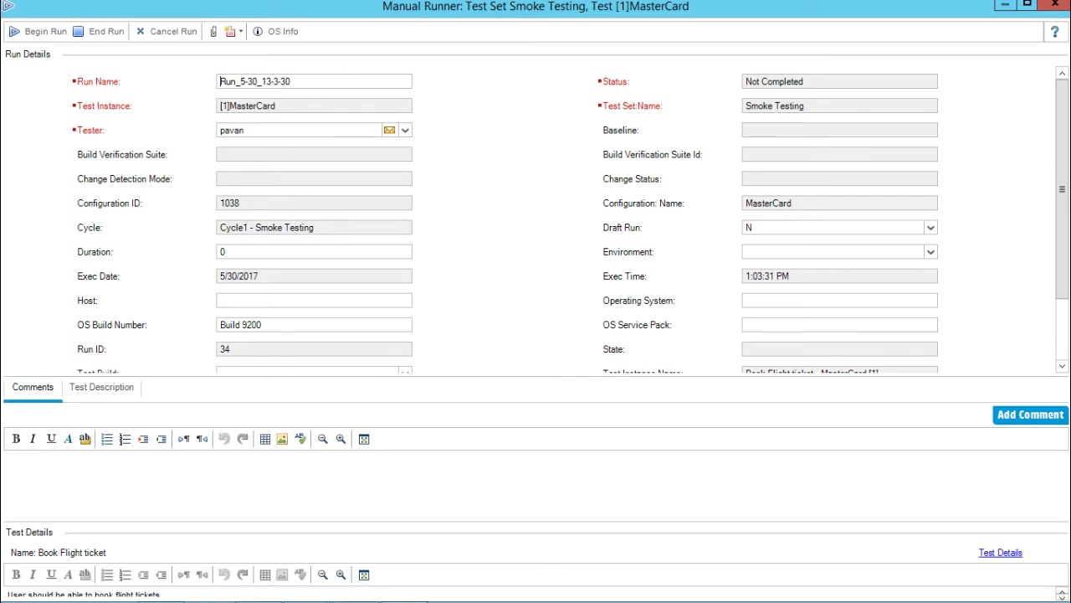
Step: Rename the run to MasterCard_1 and begin it
{"action": "key", "text": "ctrl+a"}
{"action": "type", "text": "MasterCard_1"}
{"action": "left_click", "coordinate": [37, 31]}
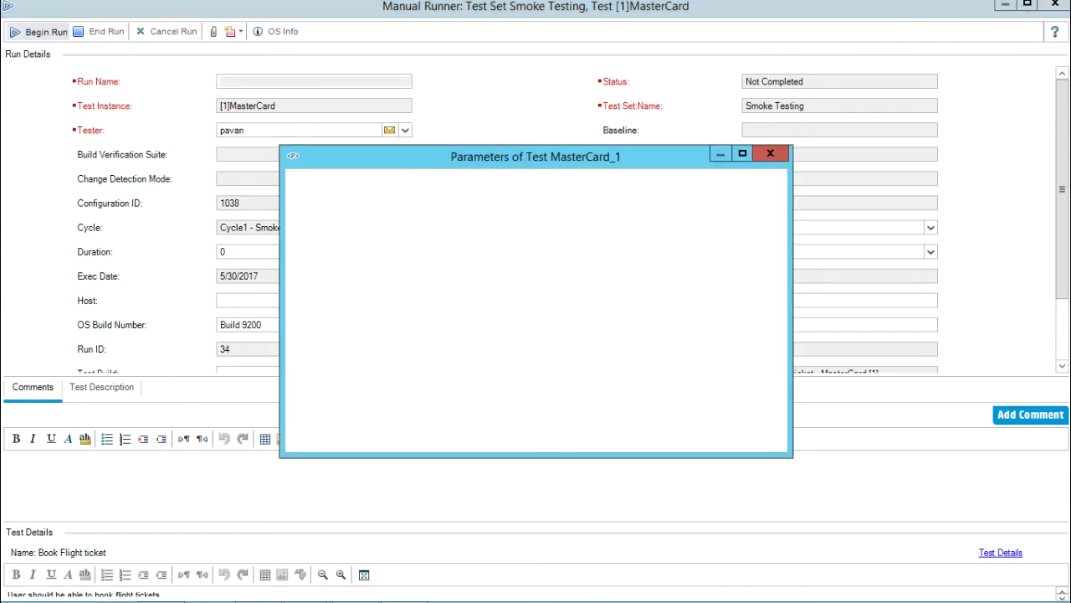
Step: Fill in the User Name and password parameter actual values and confirm the Parameters dialog
{"action": "left_click", "coordinate": [702, 248]}
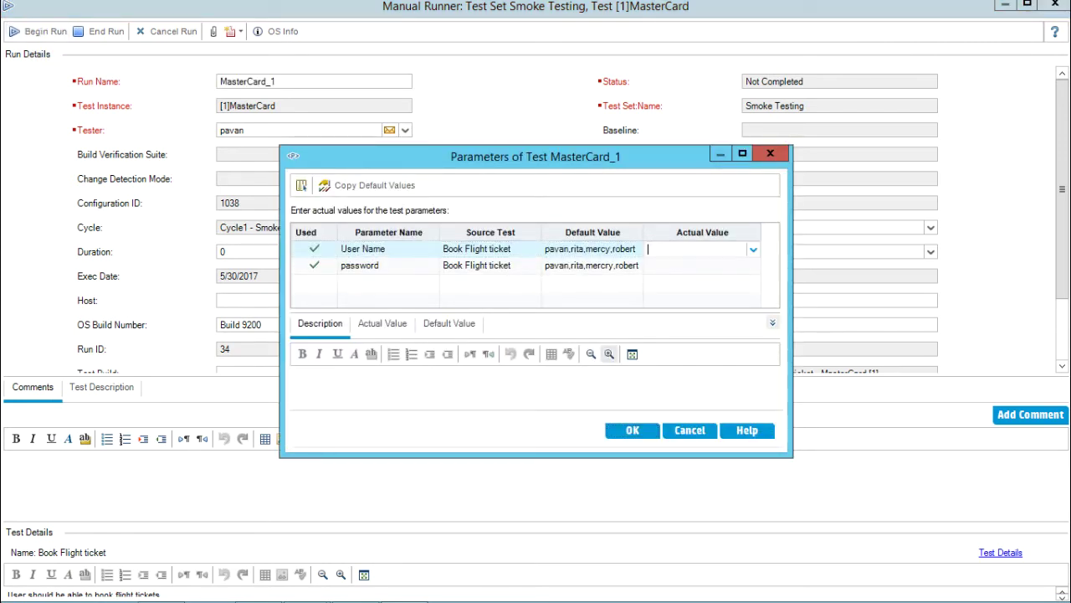
{"action": "left_click", "coordinate": [703, 249]}
{"action": "left_click", "coordinate": [382, 323]}
{"action": "type", "text": "rit"}
{"action": "key", "text": "BackSpace"}
{"action": "key", "text": "BackSpace"}
{"action": "key", "text": "BackSpace"}
{"action": "left_click", "coordinate": [476, 265]}
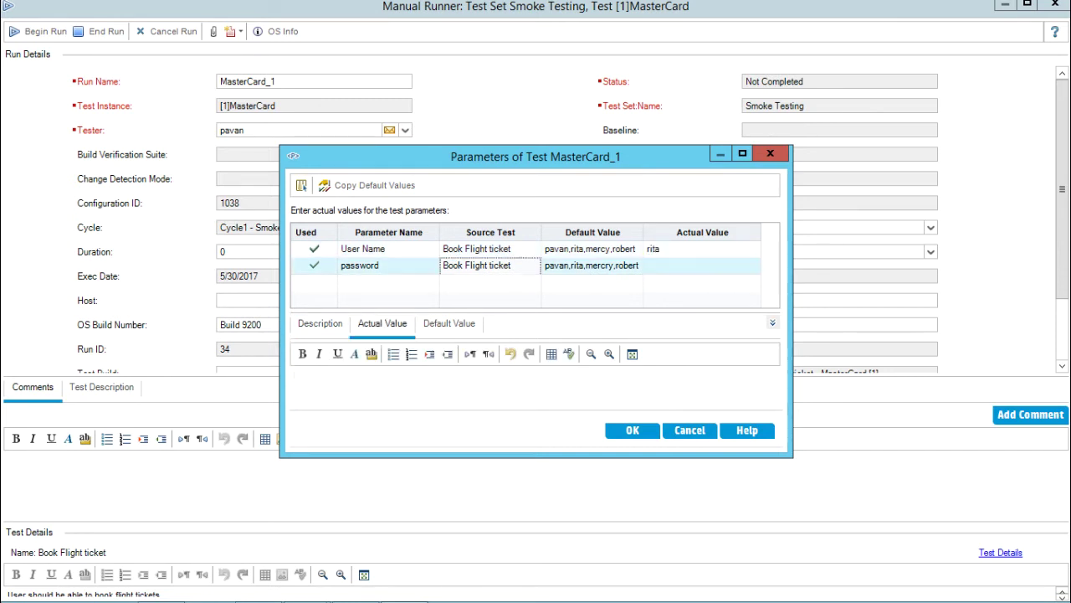
{"action": "type", "text": "rita"}
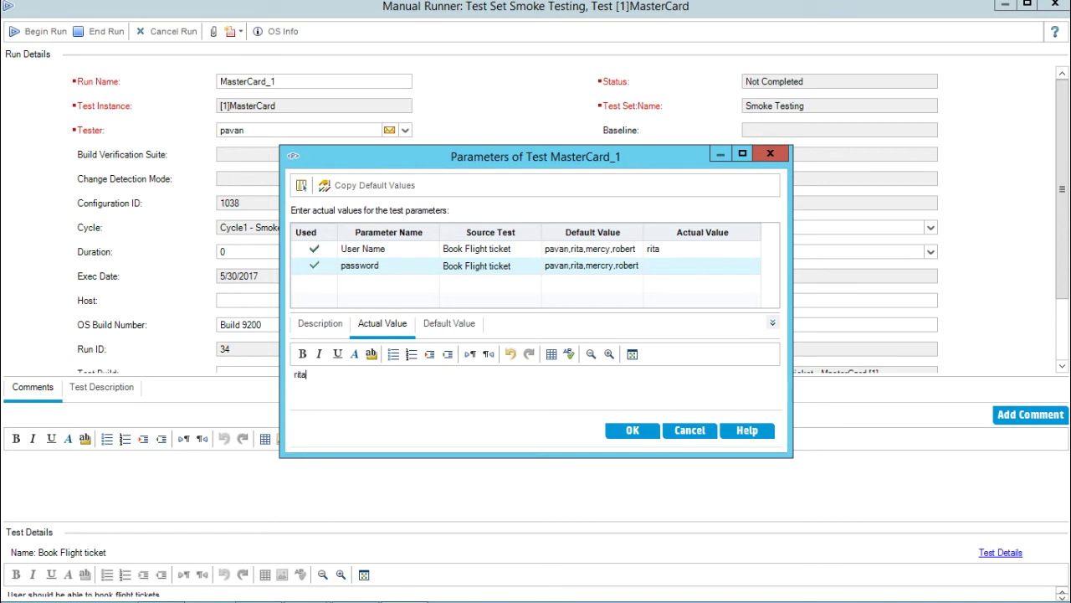
{"action": "left_click", "coordinate": [632, 431]}
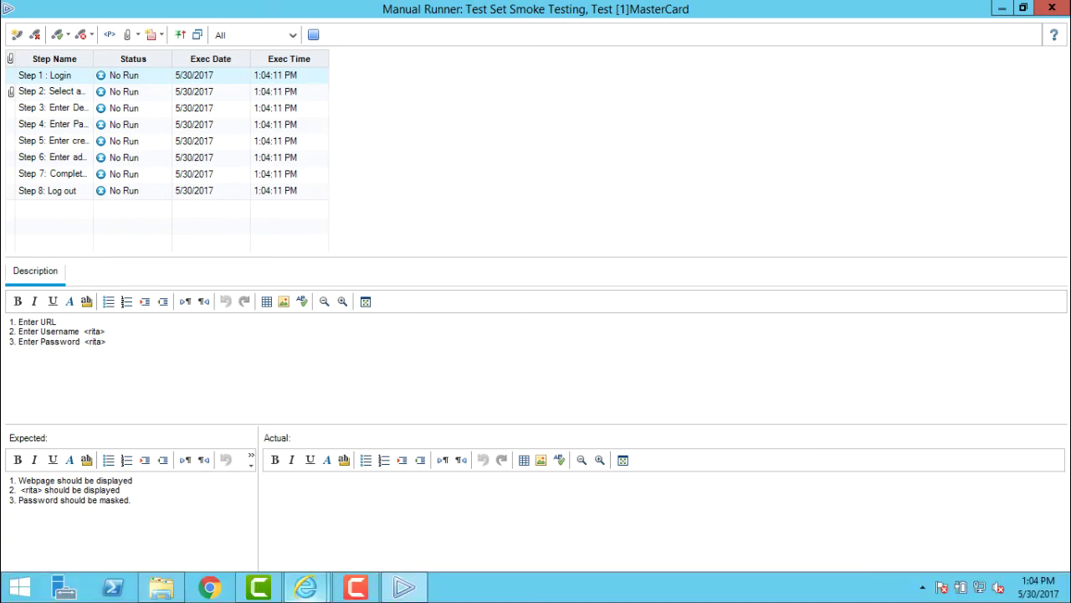
Step: Copy the Find a Flight page address into a new browser tab and load it
{"action": "mouse_move", "coordinate": [306, 587]}
{"action": "left_click", "coordinate": [394, 510]}
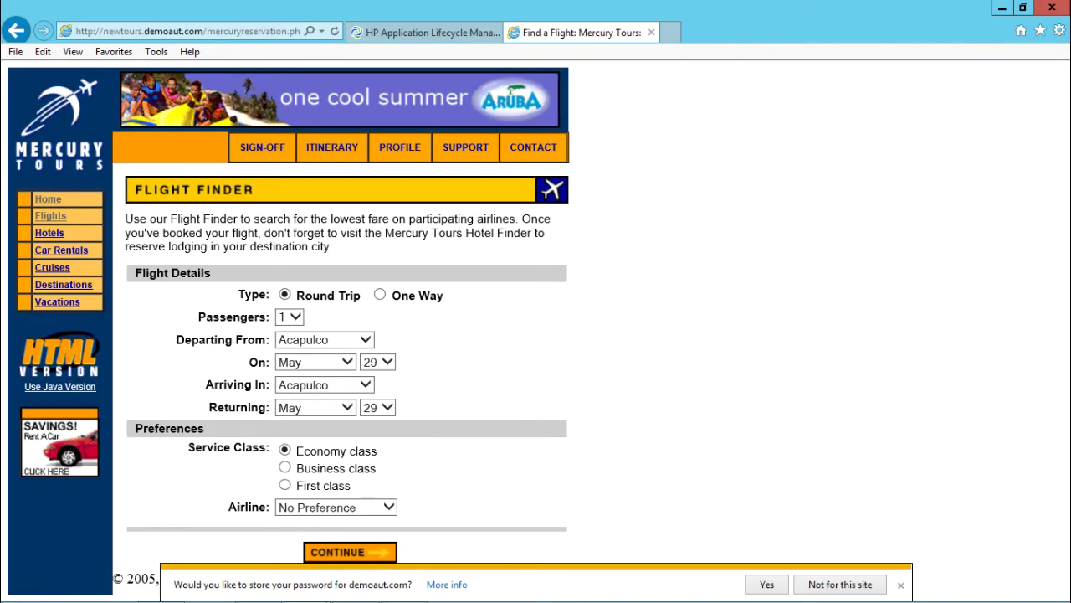
{"action": "key", "text": "ctrl+t"}
{"action": "key", "text": "ctrl+shift+Tab"}
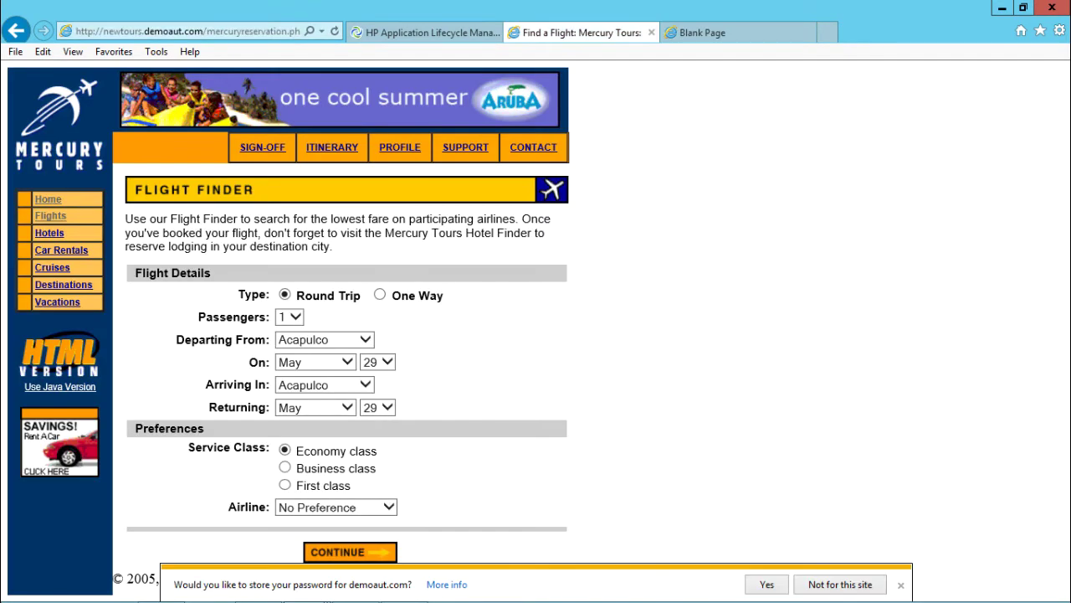
{"action": "left_click", "coordinate": [253, 32]}
{"action": "right_click", "coordinate": [253, 33]}
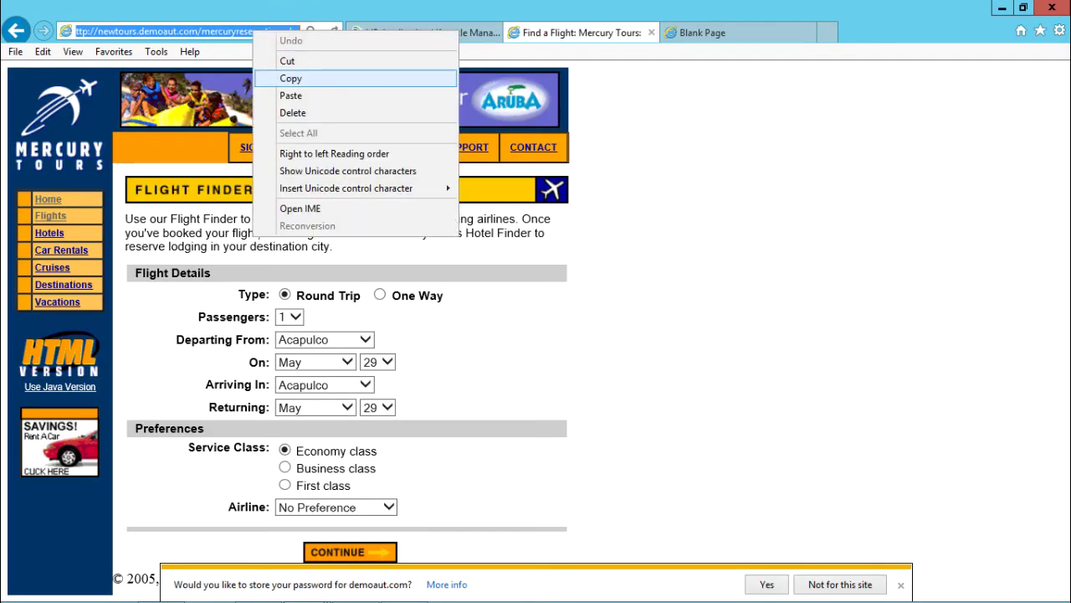
{"action": "left_click", "coordinate": [290, 77]}
{"action": "left_click", "coordinate": [702, 33]}
{"action": "right_click", "coordinate": [170, 32]}
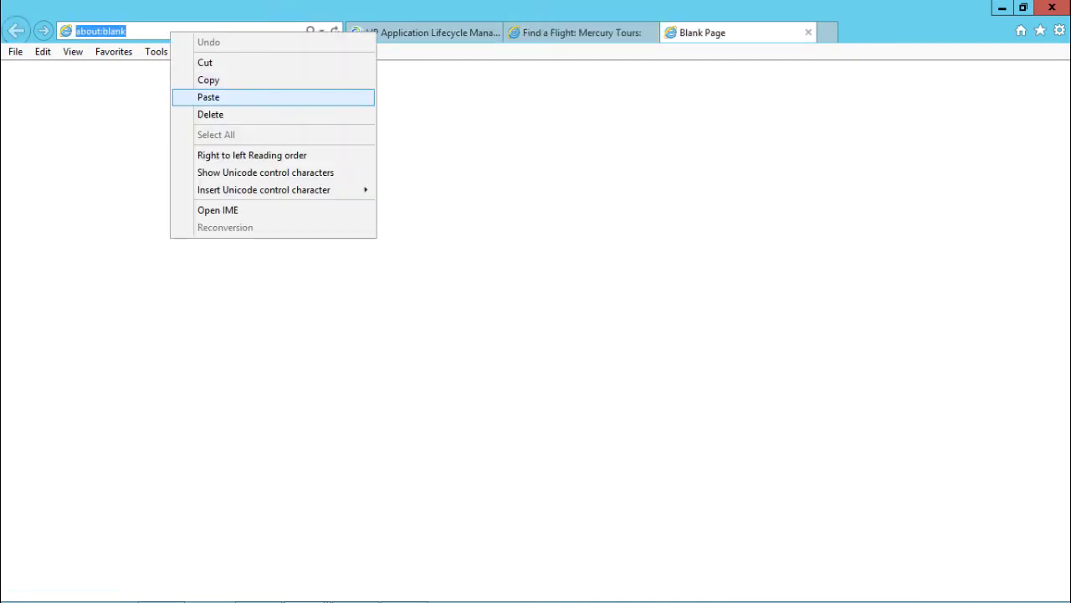
{"action": "left_click", "coordinate": [208, 98]}
{"action": "key", "text": "Return"}
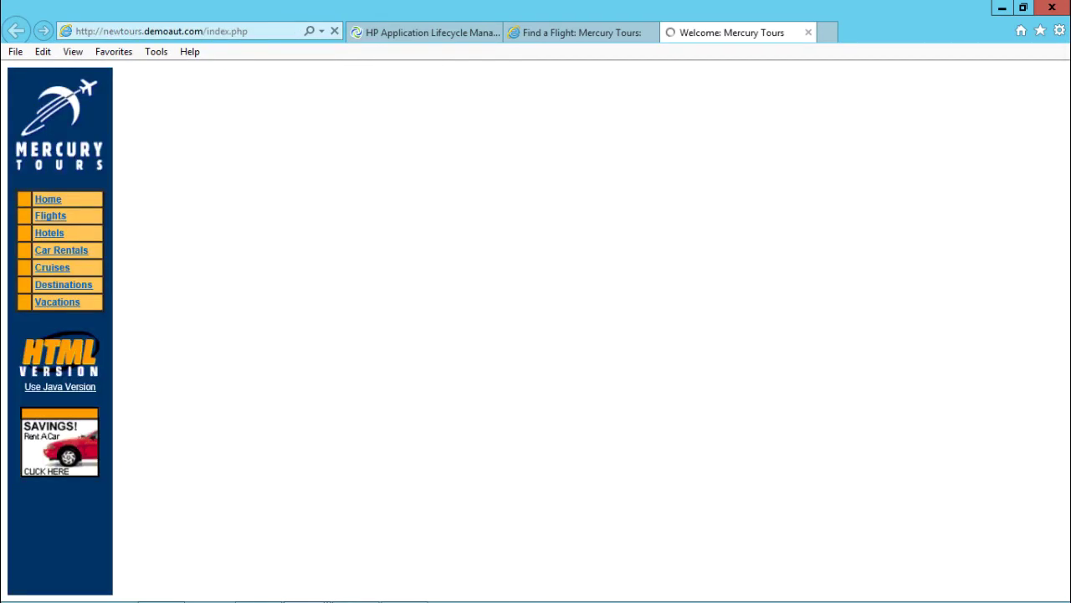
Step: Sign in to Mercury Tours with the test user's name and password, then return to Manual Runner
{"action": "left_click", "coordinate": [468, 280]}
{"action": "type", "text": "rita"}
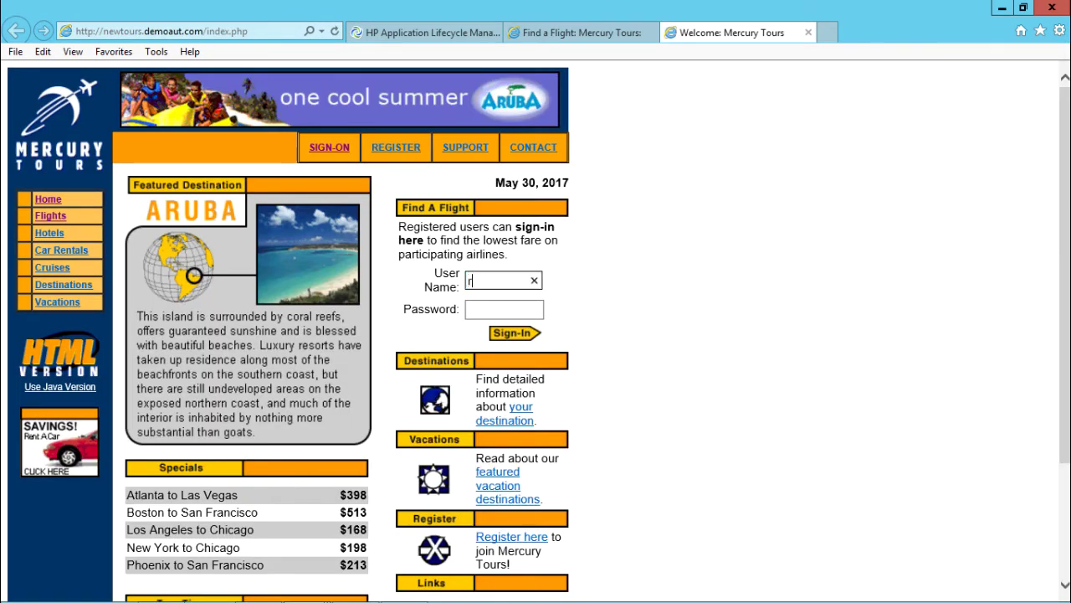
{"action": "left_click", "coordinate": [502, 310]}
{"action": "type", "text": "••••"}
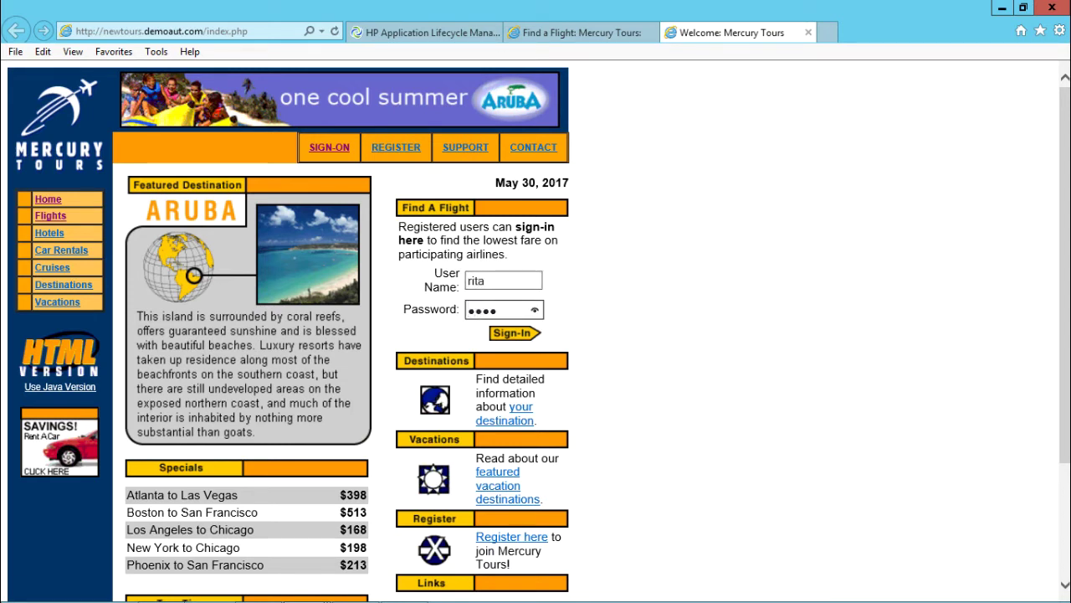
{"action": "key", "text": "Return"}
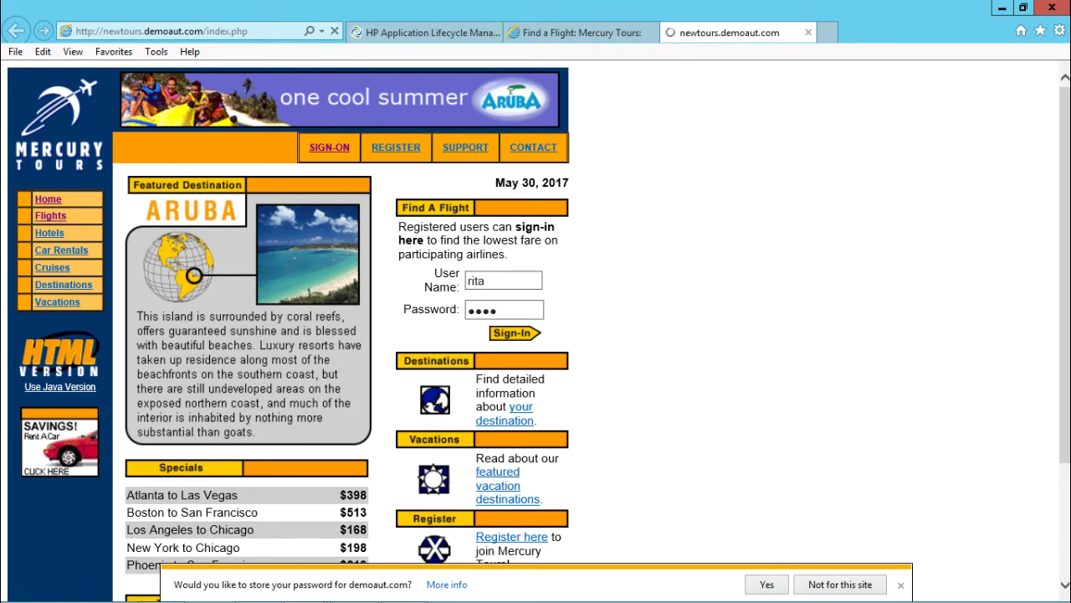
{"action": "key", "text": "alt+Tab"}
{"action": "left_click", "coordinate": [39, 321]}
{"action": "left_click_drag", "start_coordinate": [54, 332], "coordinate": [80, 342]}
Step: Record 'Same as expected' as the Login step's actual result and set Step 1 to Passed
{"action": "left_click", "coordinate": [267, 481]}
{"action": "type", "text": "Sam"}
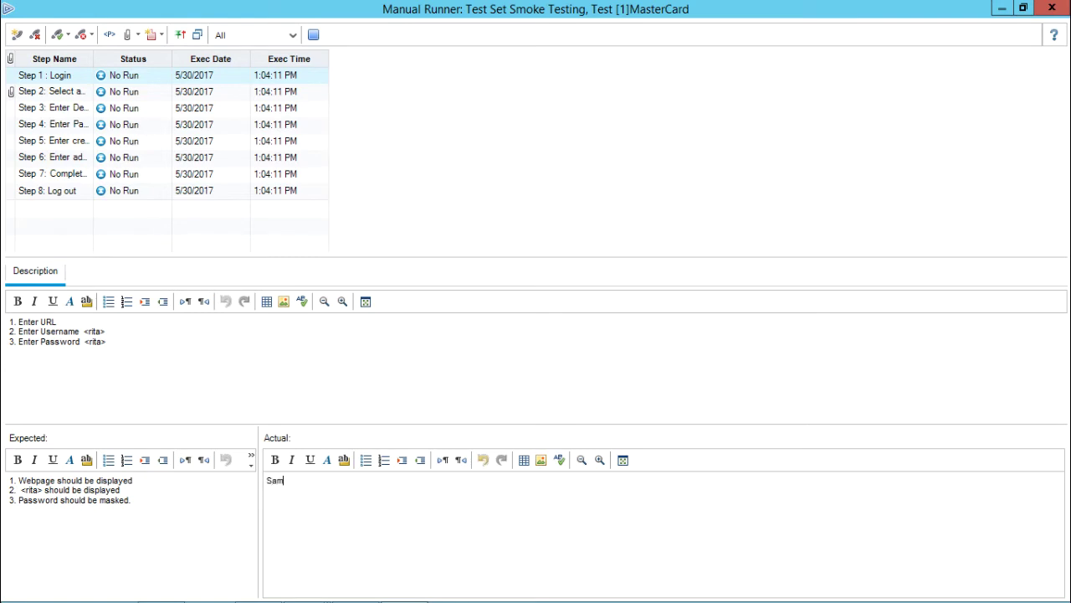
{"action": "type", "text": "e as expected"}
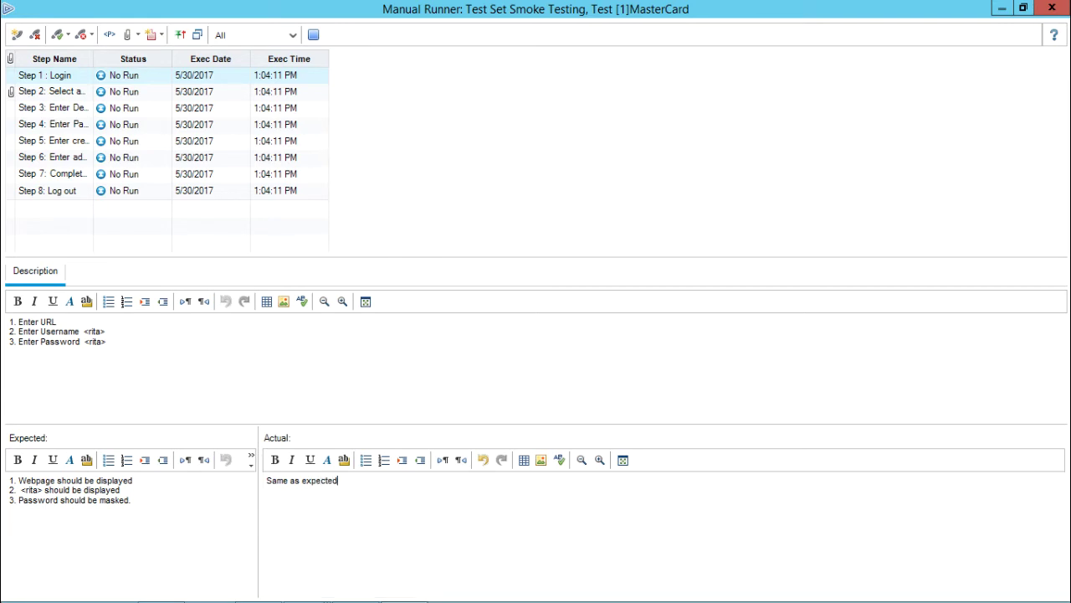
{"action": "left_click", "coordinate": [124, 76]}
{"action": "left_click", "coordinate": [164, 75]}
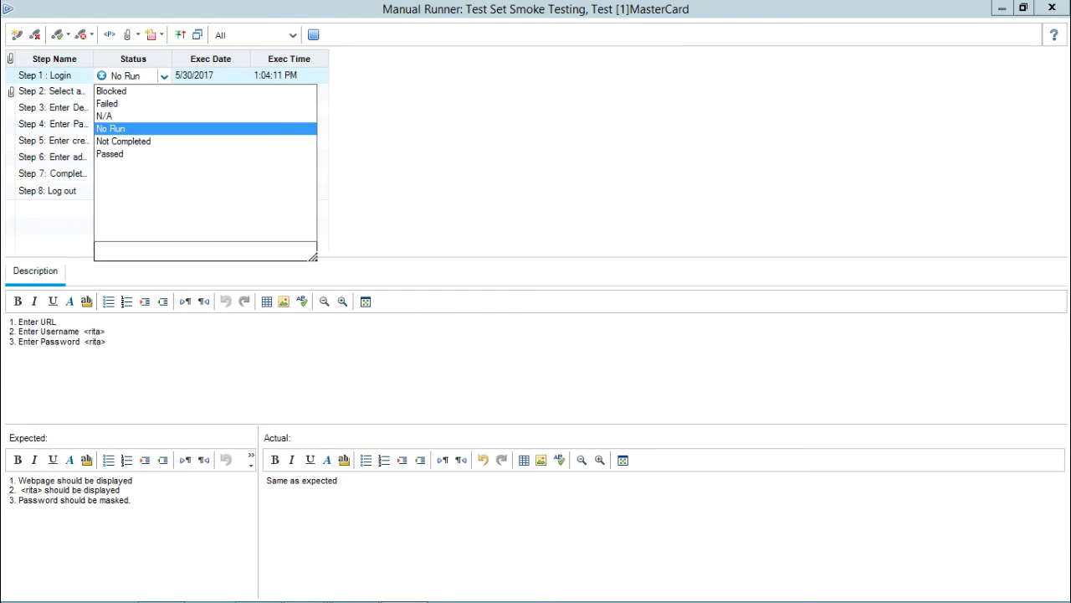
{"action": "key", "text": "Return"}
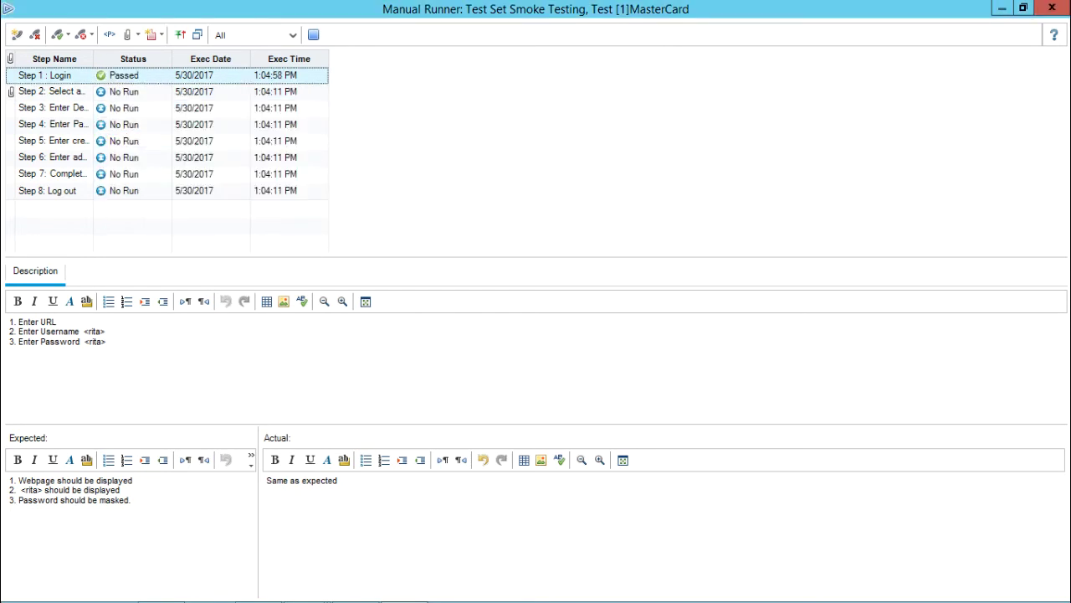
Step: Pass all eight MasterCard steps and end the run
{"action": "left_click", "coordinate": [67, 34]}
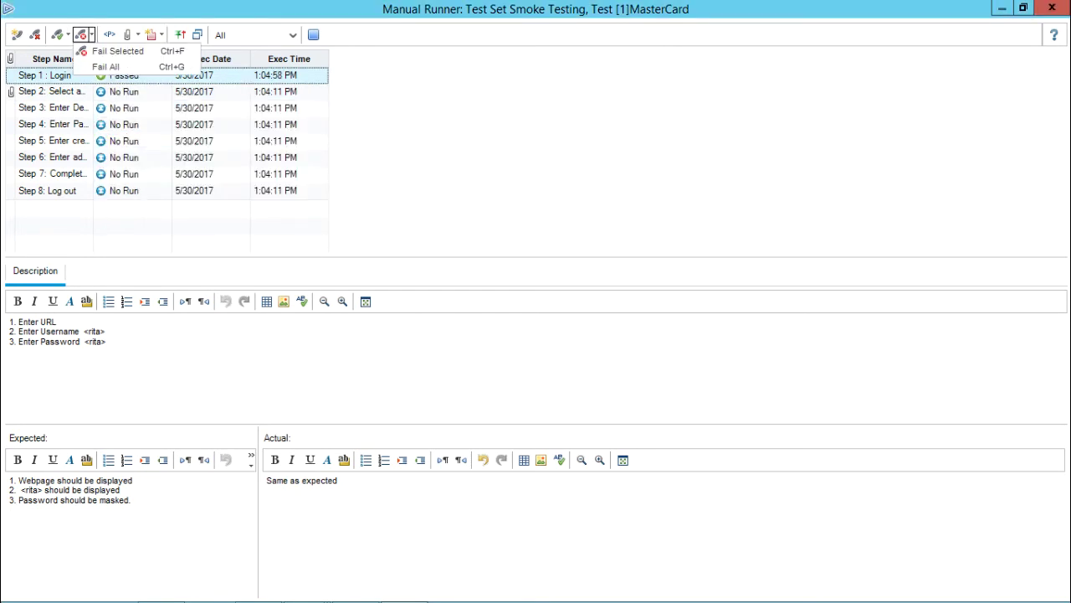
{"action": "left_click", "coordinate": [84, 66]}
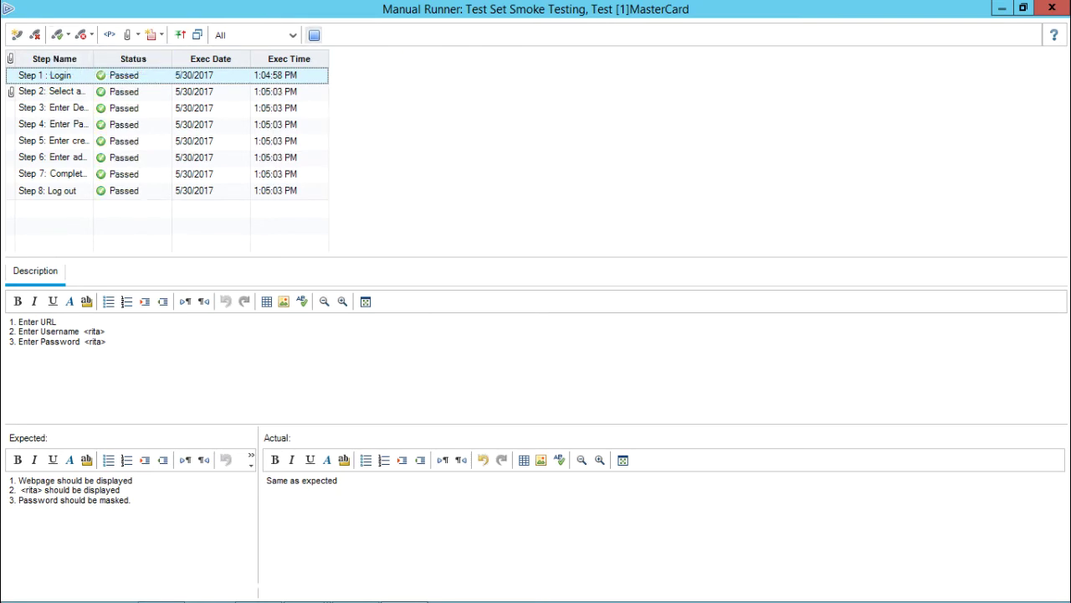
{"action": "left_click", "coordinate": [313, 34]}
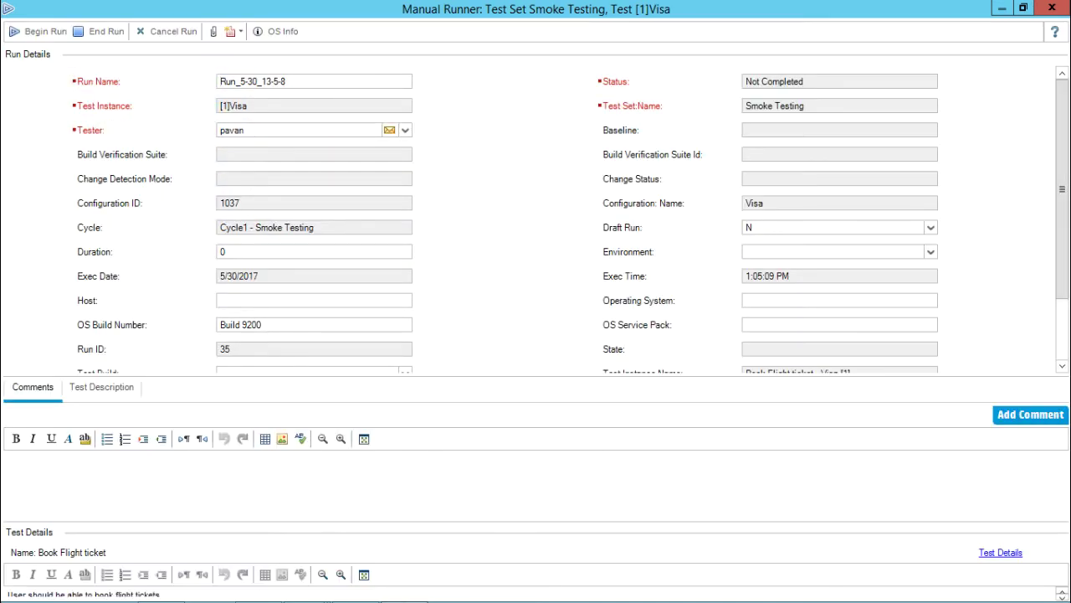
Step: Start the Visa run as Visa_1 and enter the default user's User Name value
{"action": "left_click", "coordinate": [179, 87]}
{"action": "type", "text": "Visa_1"}
{"action": "left_click", "coordinate": [39, 31]}
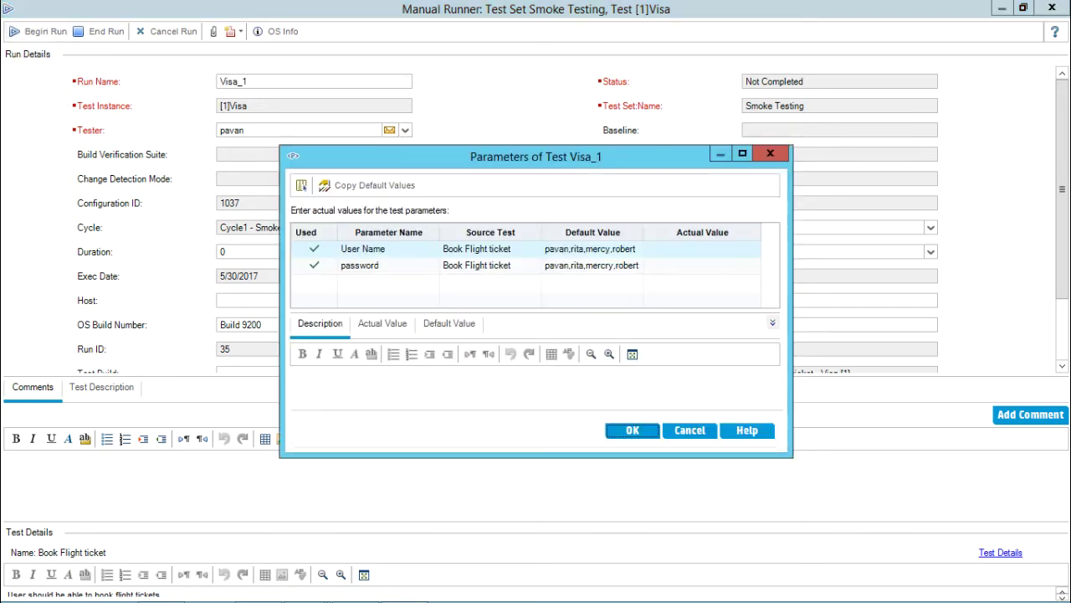
{"action": "left_click", "coordinate": [701, 249]}
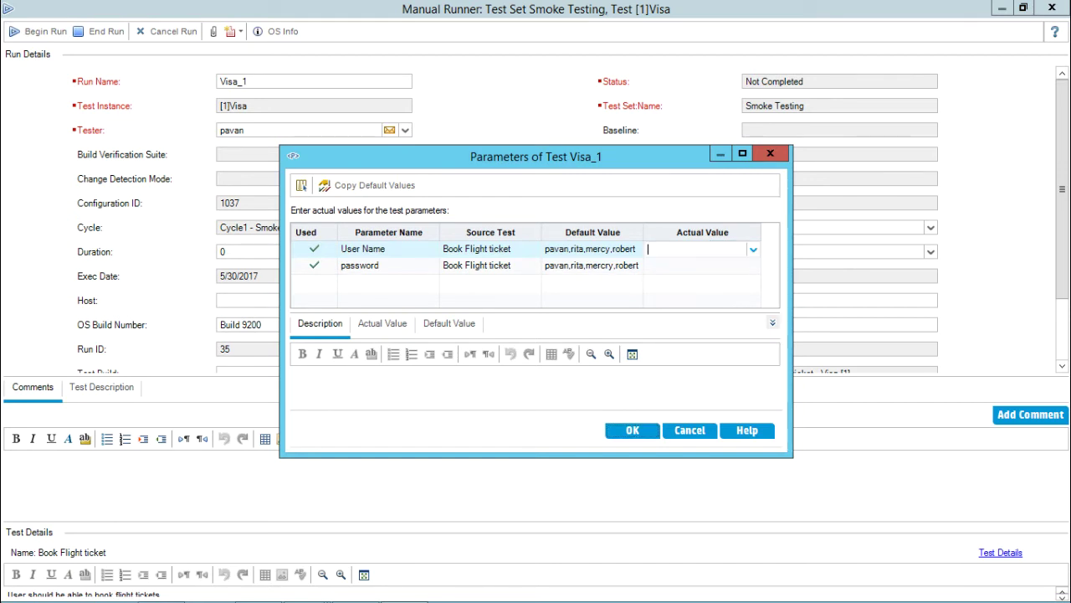
{"action": "left_click", "coordinate": [448, 323]}
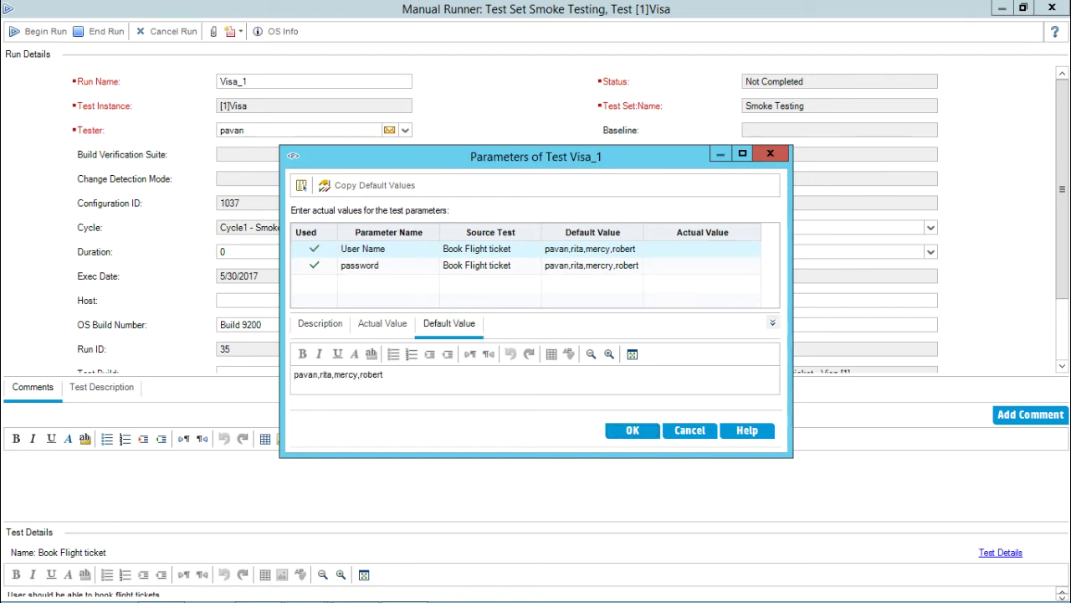
{"action": "left_click", "coordinate": [381, 323]}
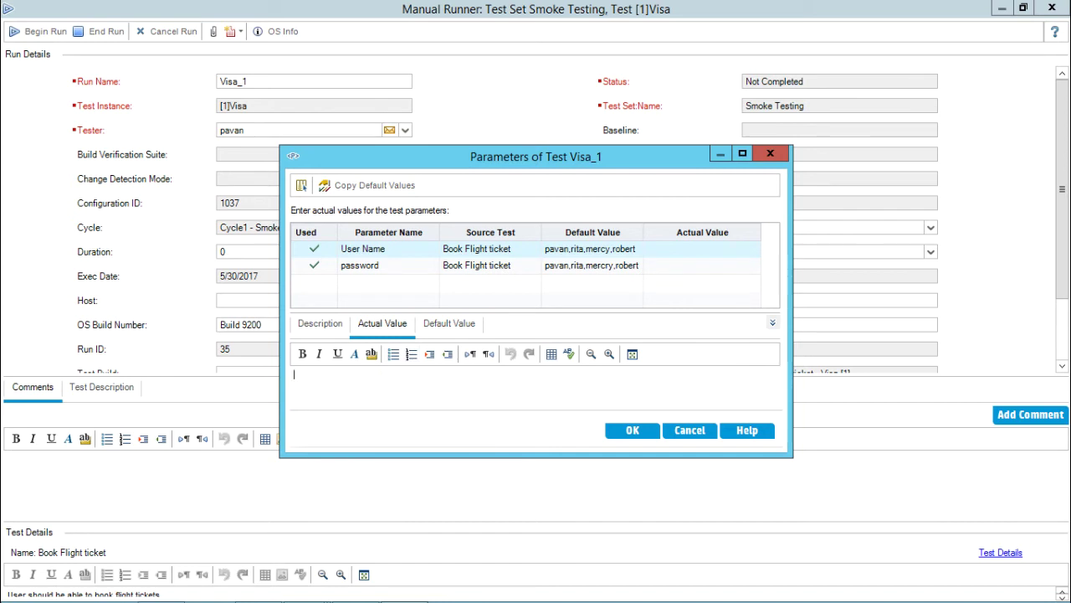
{"action": "type", "text": "robert"}
Step: Enter the default user's password as the Password value, then pass all eight Visa steps
{"action": "left_click", "coordinate": [592, 265]}
{"action": "left_click", "coordinate": [535, 381]}
{"action": "left_click", "coordinate": [632, 430]}
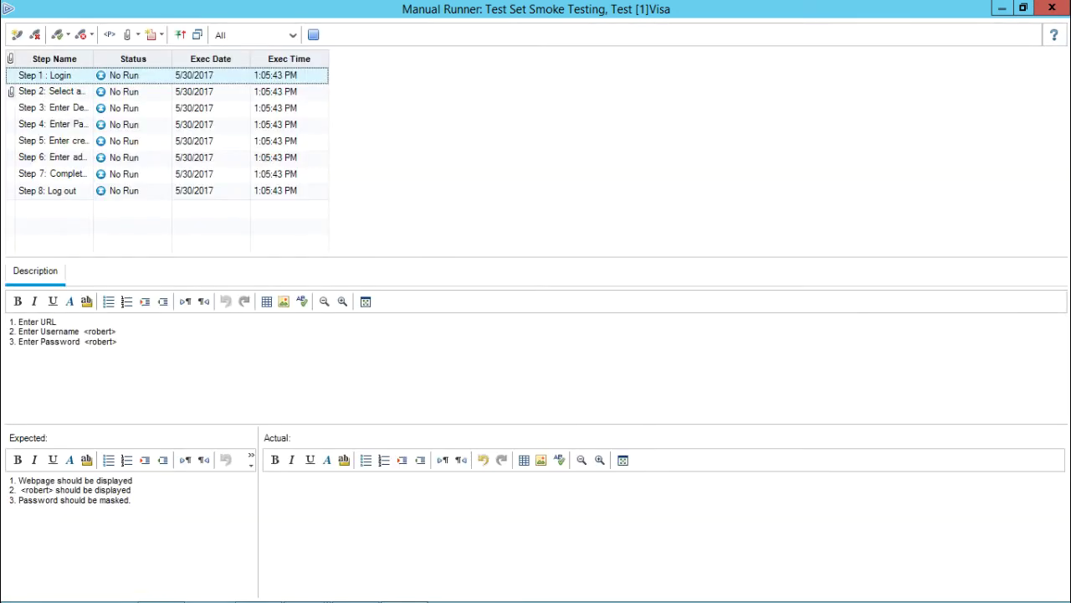
{"action": "left_click", "coordinate": [67, 35]}
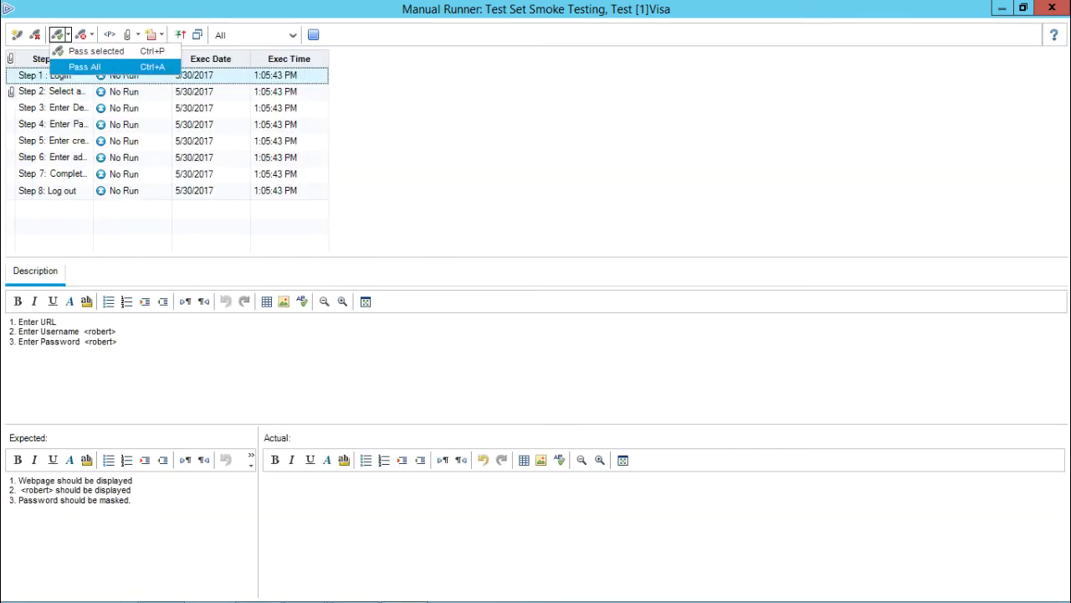
{"action": "key", "text": "Return"}
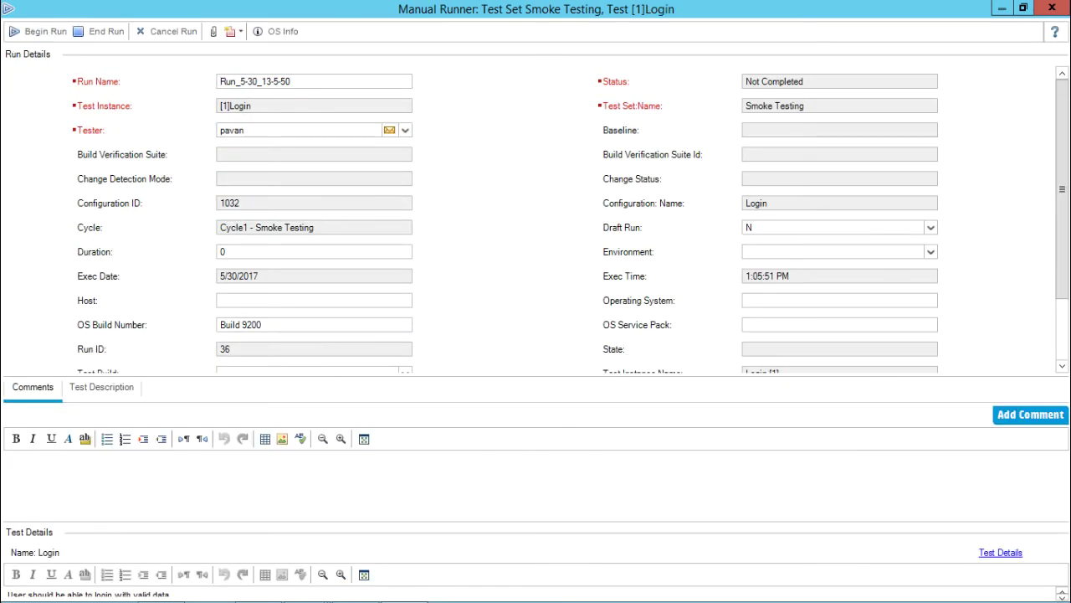
Step: Start the Login run as Login_1 and enter the Password parameter's actual value
{"action": "type", "text": "Login_1"}
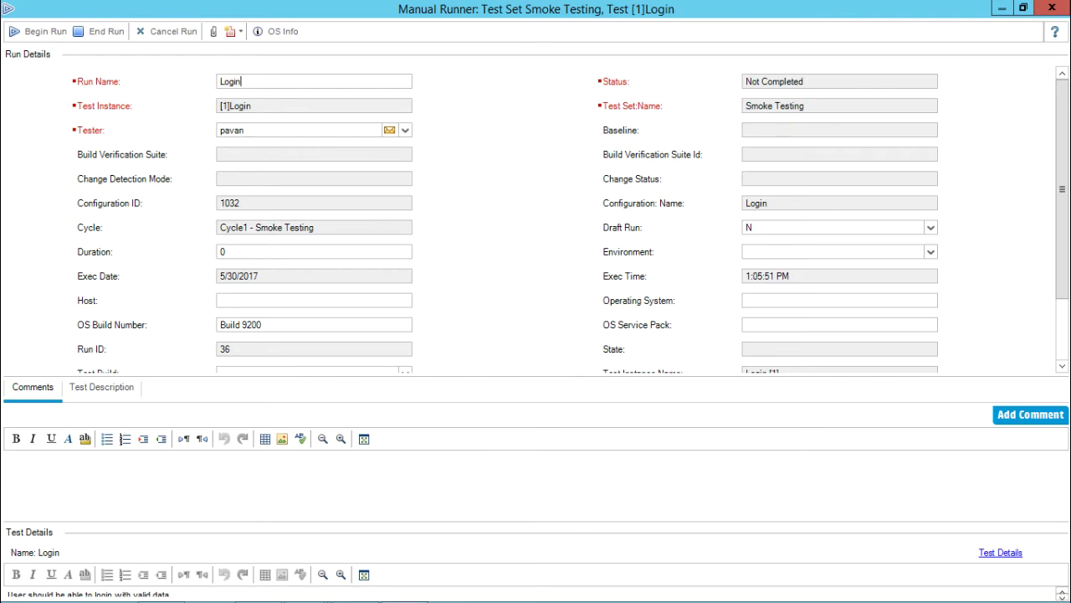
{"action": "left_click", "coordinate": [44, 31]}
{"action": "left_click", "coordinate": [426, 248]}
{"action": "left_click", "coordinate": [377, 323]}
{"action": "left_click", "coordinate": [397, 371]}
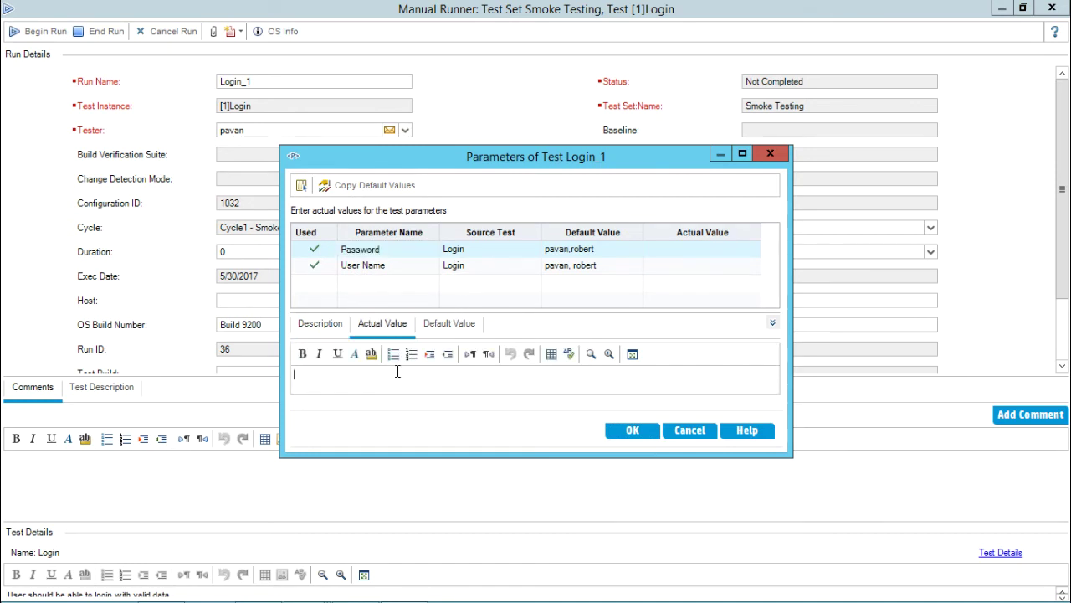
Step: Fill the User Name actual value, confirm the parameters, and fail all three Login steps
{"action": "left_click", "coordinate": [366, 266]}
{"action": "left_click", "coordinate": [394, 372]}
{"action": "type", "text": "r"}
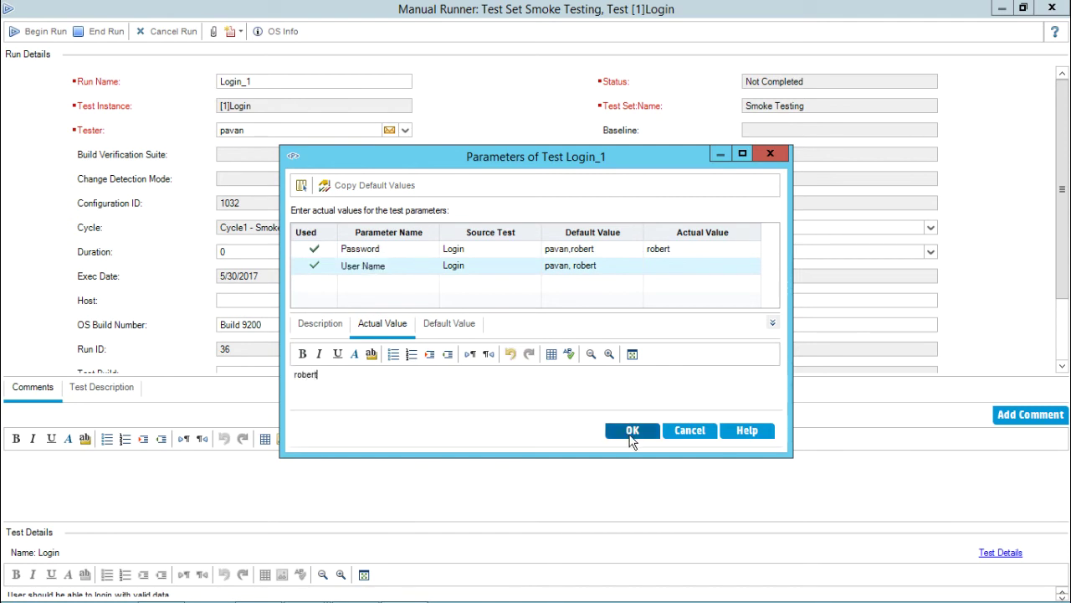
{"action": "left_click", "coordinate": [633, 430]}
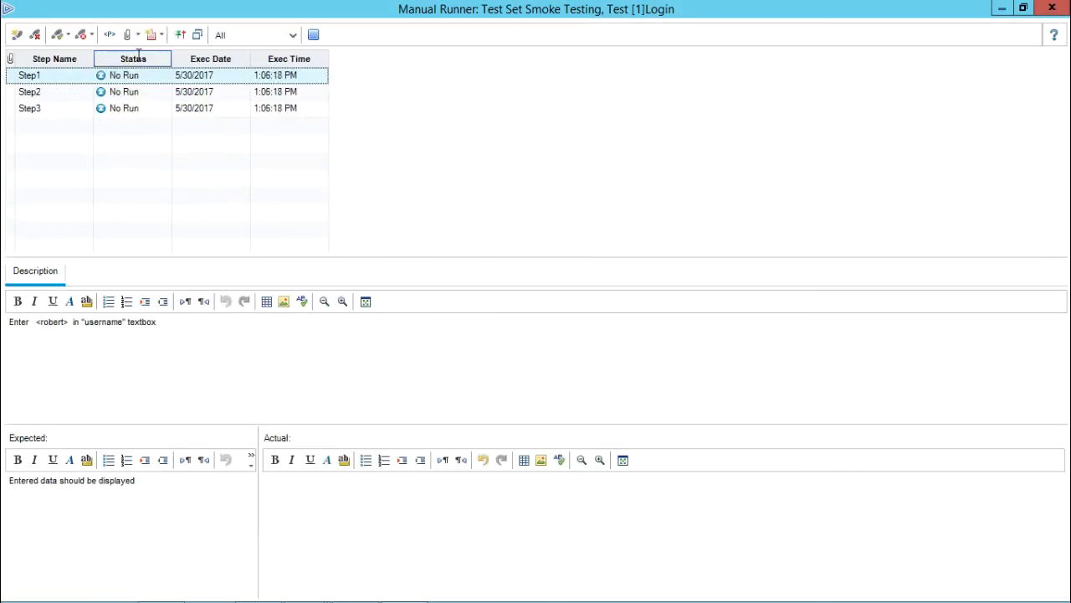
{"action": "left_click", "coordinate": [91, 35]}
{"action": "left_click", "coordinate": [100, 66]}
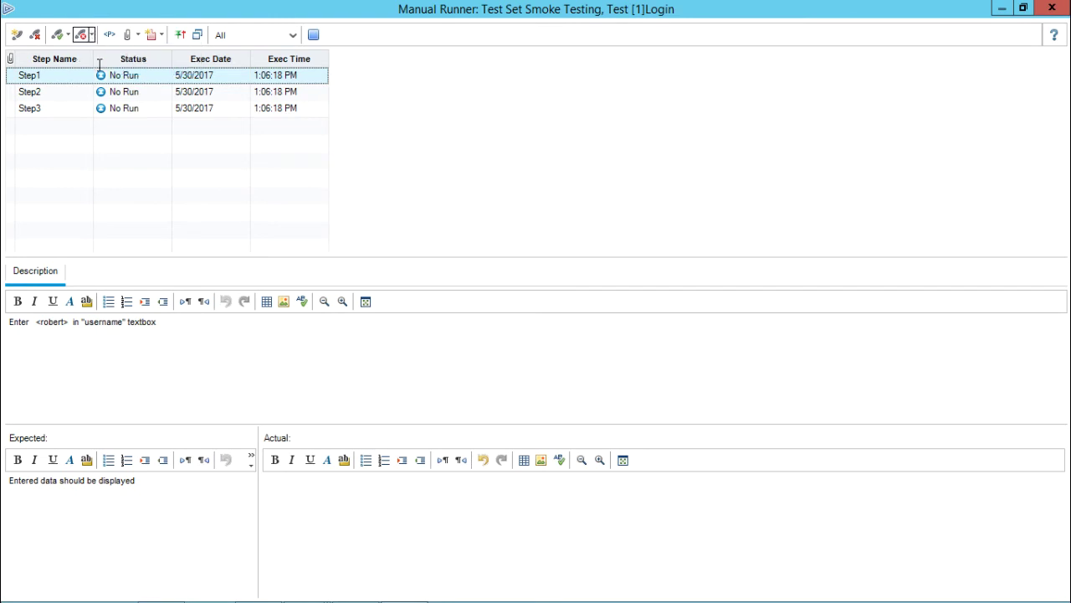
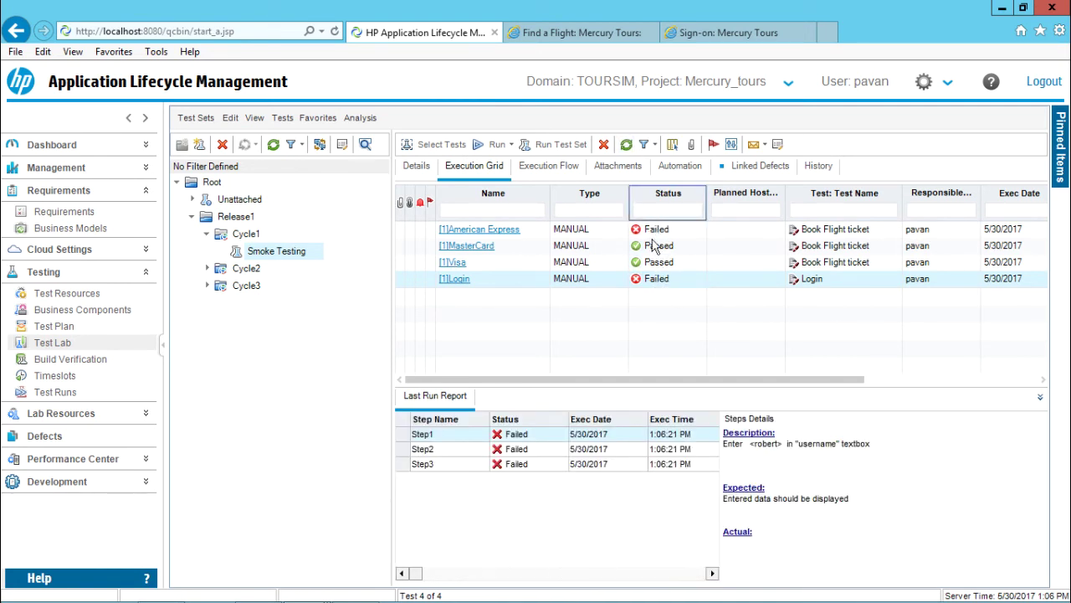
{"action": "left_click", "coordinate": [536, 230]}
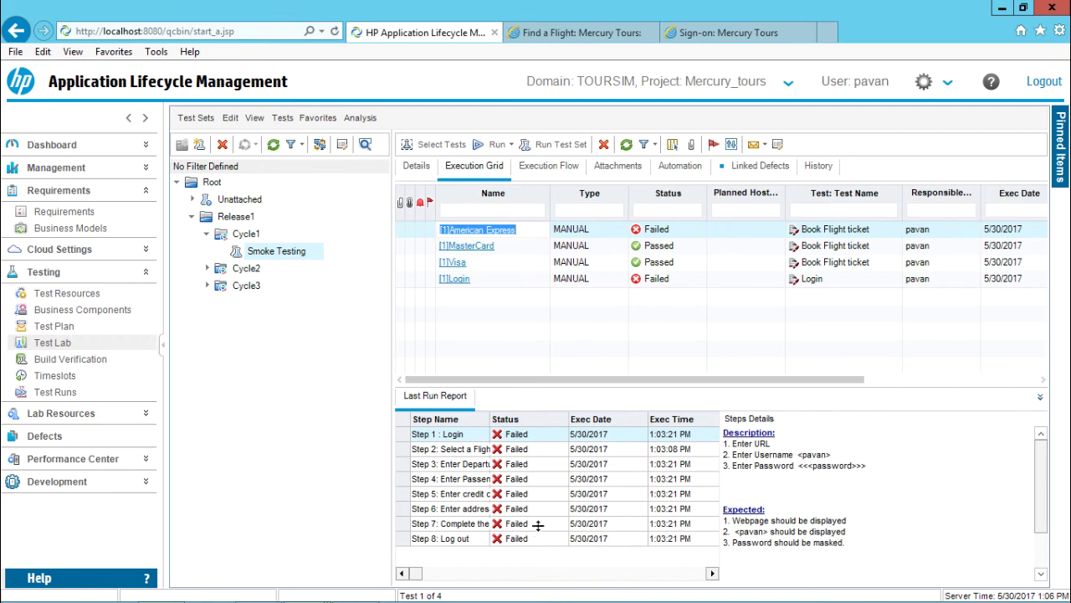
{"action": "left_click", "coordinate": [596, 246]}
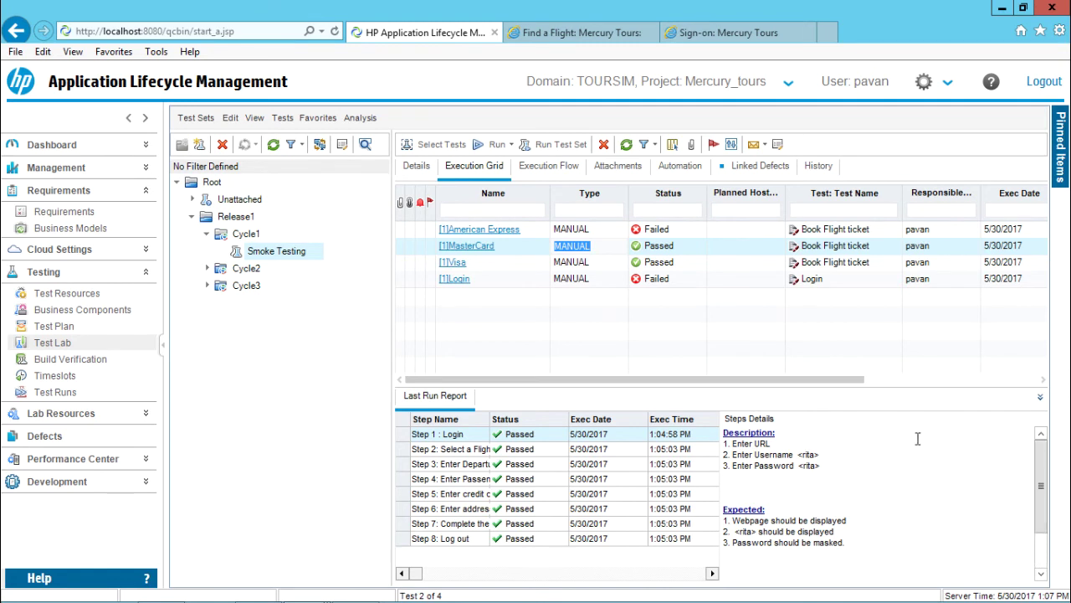
{"action": "left_click", "coordinate": [550, 450]}
{"action": "left_click", "coordinate": [573, 466]}
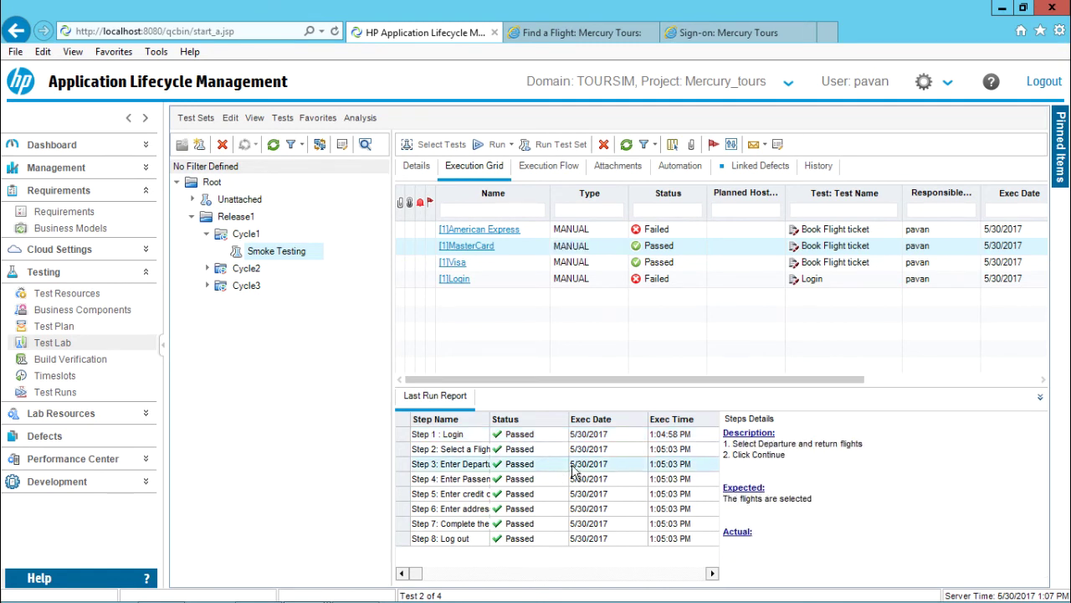
{"action": "left_click", "coordinate": [609, 278]}
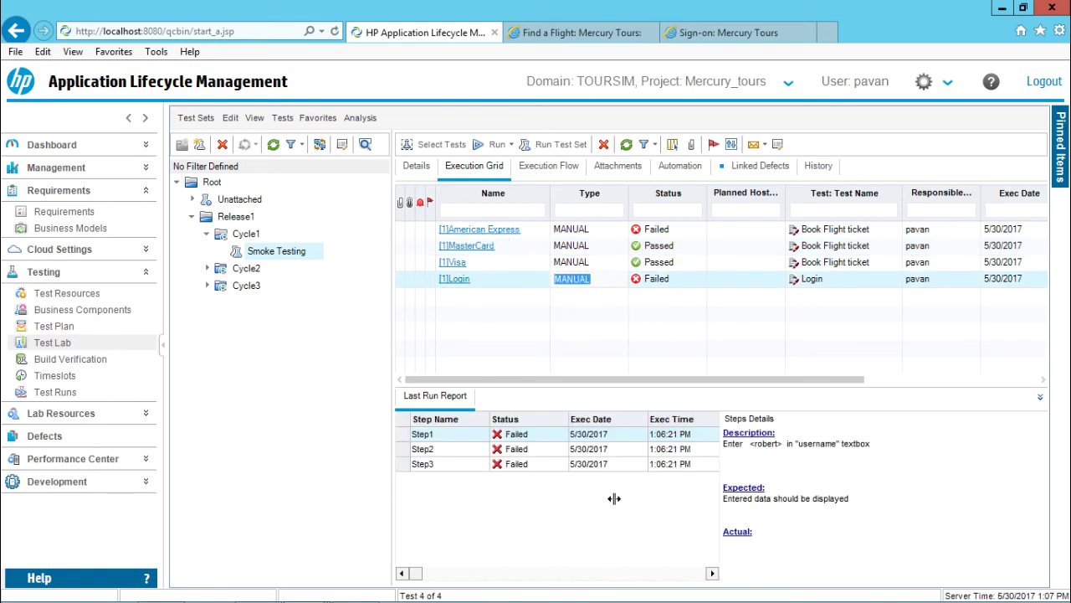
Step: Open the Run Details of run 33, AmericanExpress_1, from the Test Runs list
{"action": "left_click", "coordinate": [67, 393]}
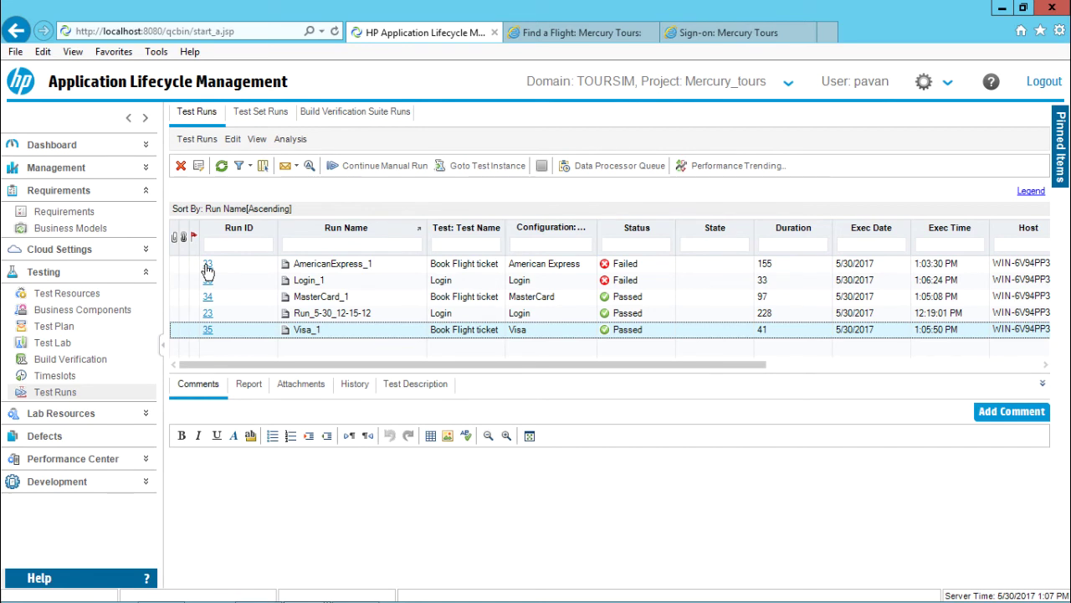
{"action": "left_click", "coordinate": [209, 266]}
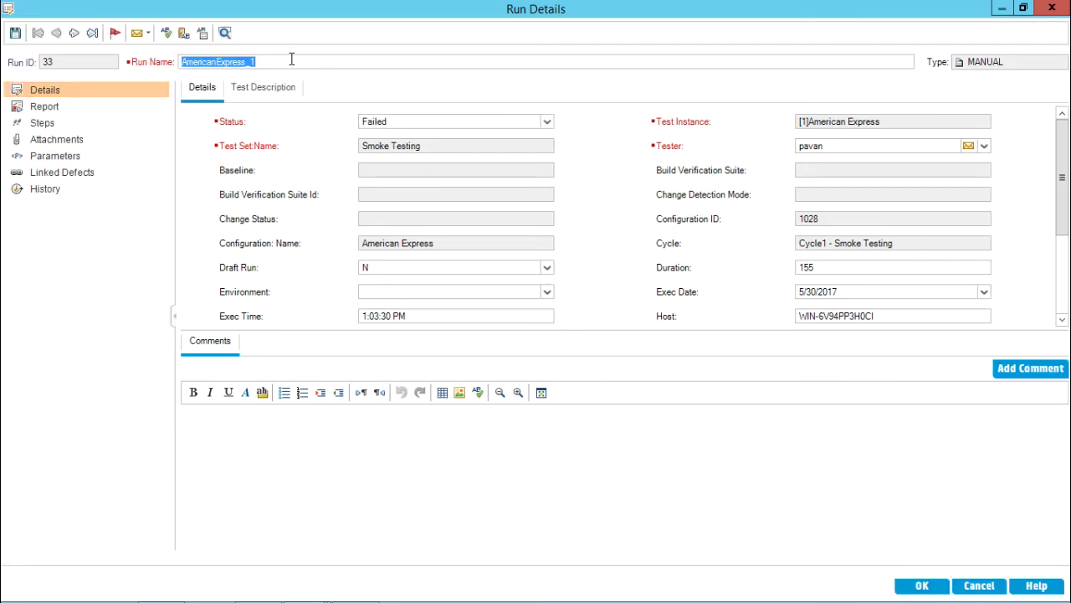
{"action": "left_click", "coordinate": [292, 59]}
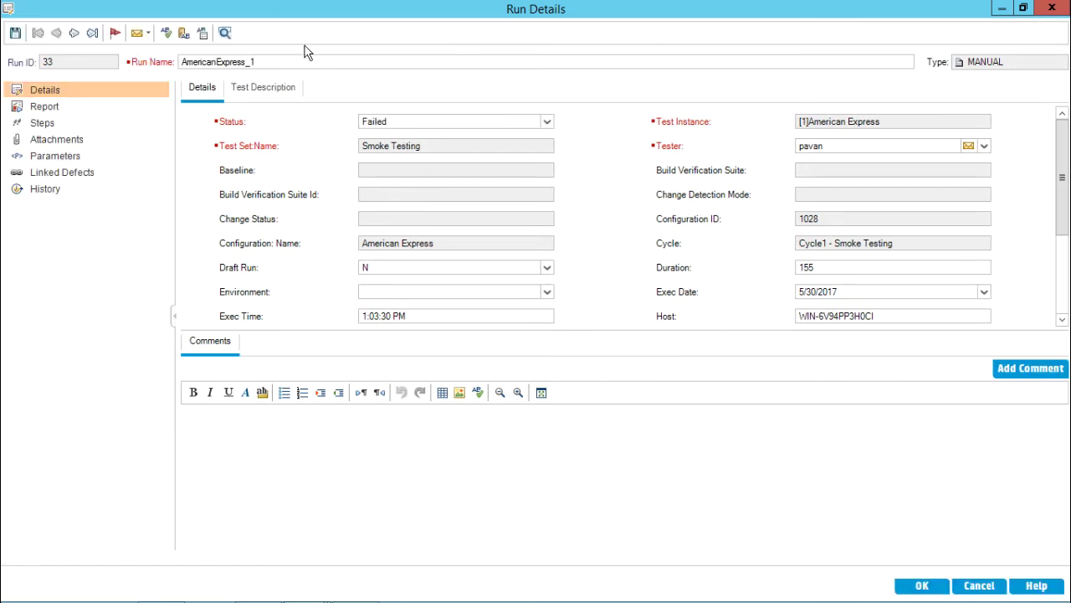
{"action": "left_click_drag", "start_coordinate": [270, 62], "coordinate": [185, 54]}
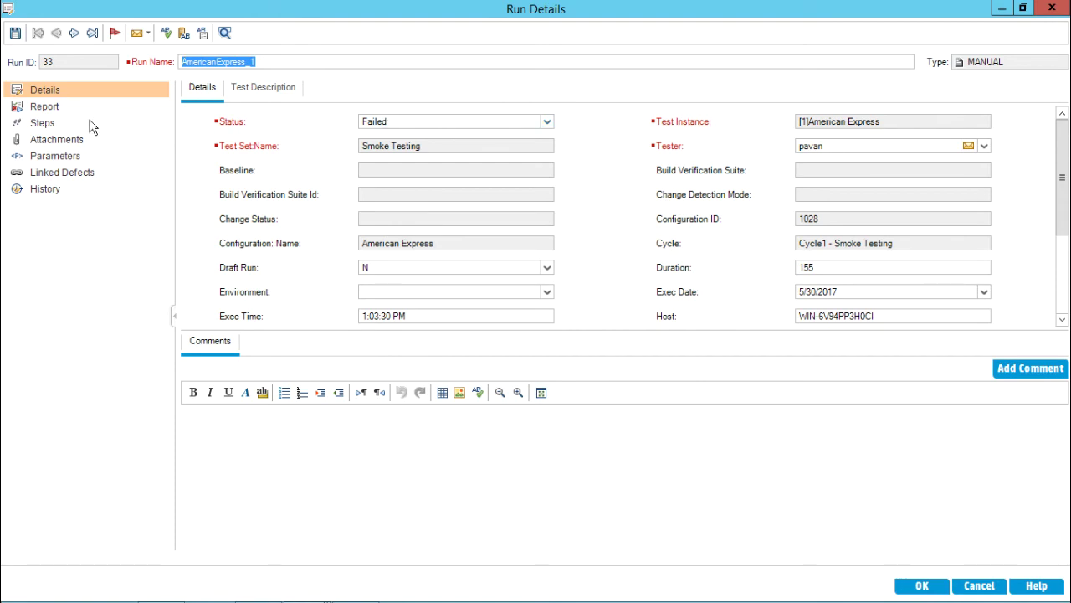
Step: Review AmericanExpress_1's failed step 2 on the Steps page, then close the run details
{"action": "left_click", "coordinate": [50, 126]}
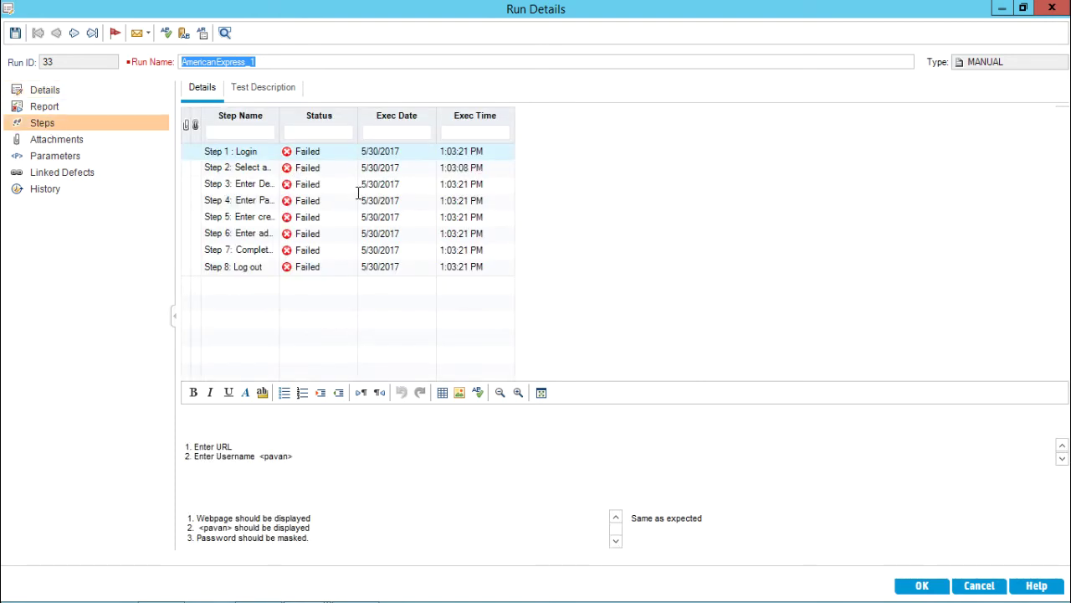
{"action": "left_click", "coordinate": [263, 166]}
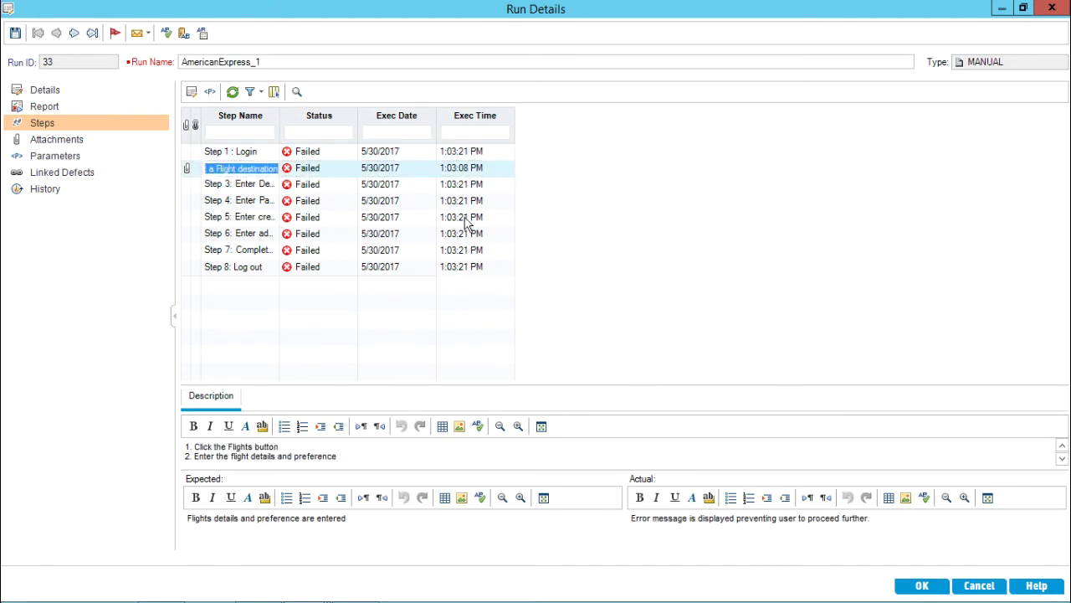
{"action": "left_click", "coordinate": [1052, 8]}
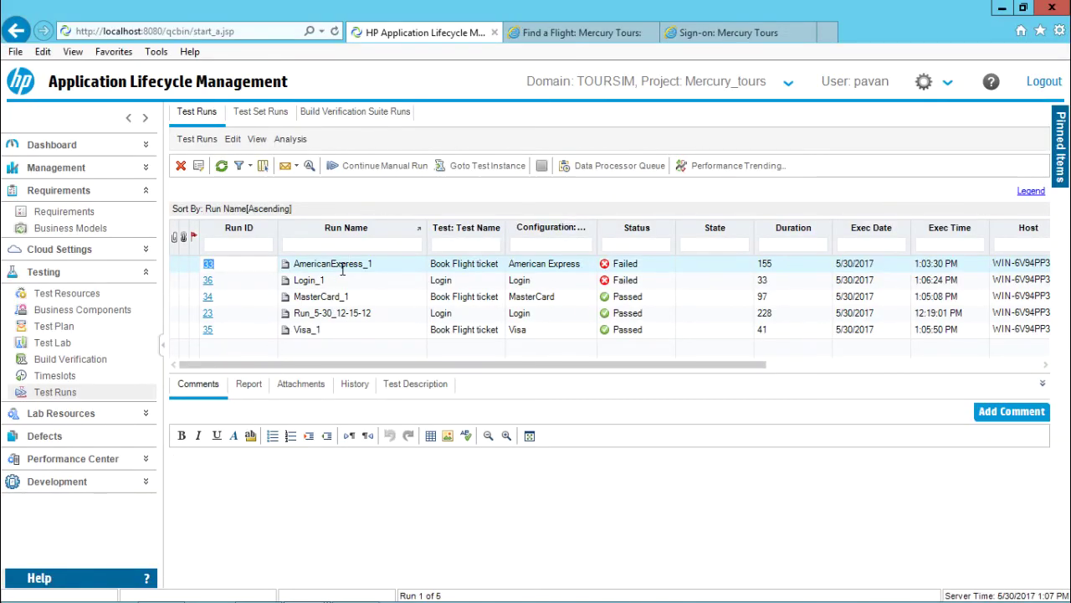
Step: In Test Plan, follow Book Flight ticket's Req Coverage link to the Flights requirement
{"action": "left_click", "coordinate": [52, 342]}
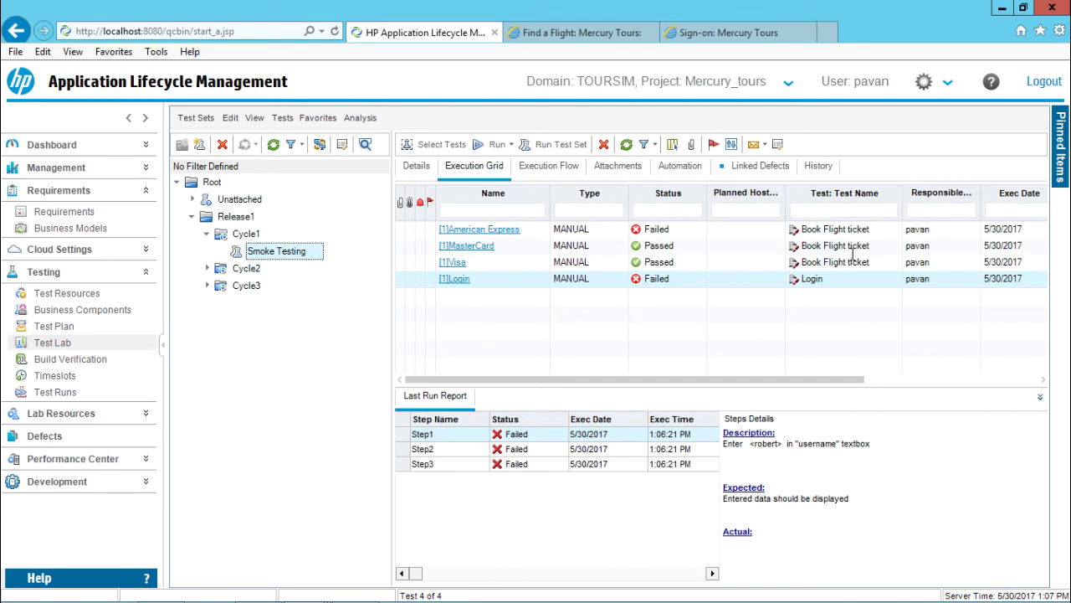
{"action": "left_click", "coordinate": [54, 325]}
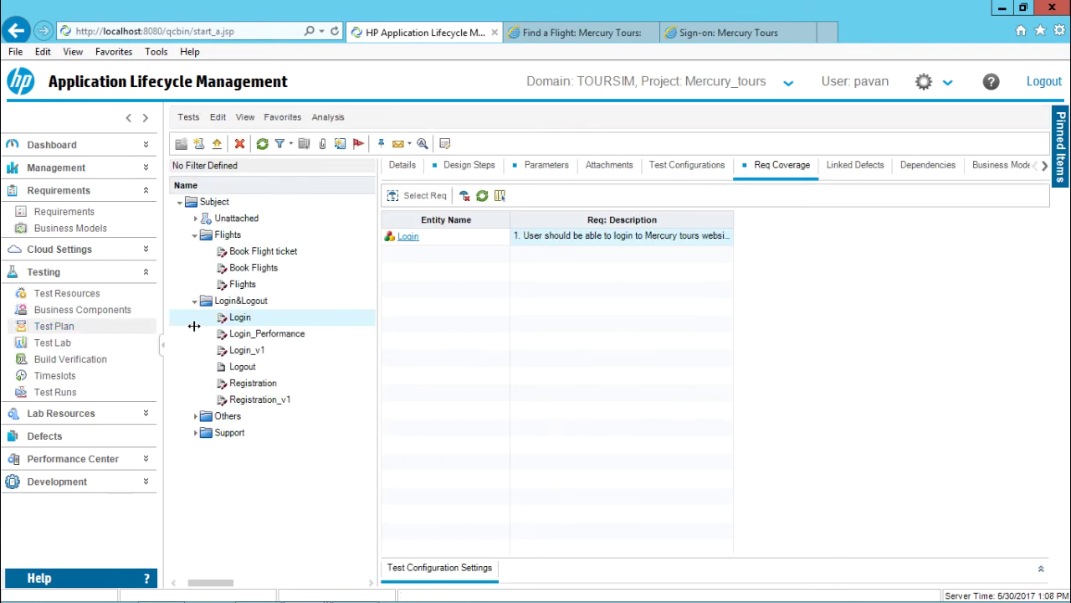
{"action": "left_click", "coordinate": [270, 251]}
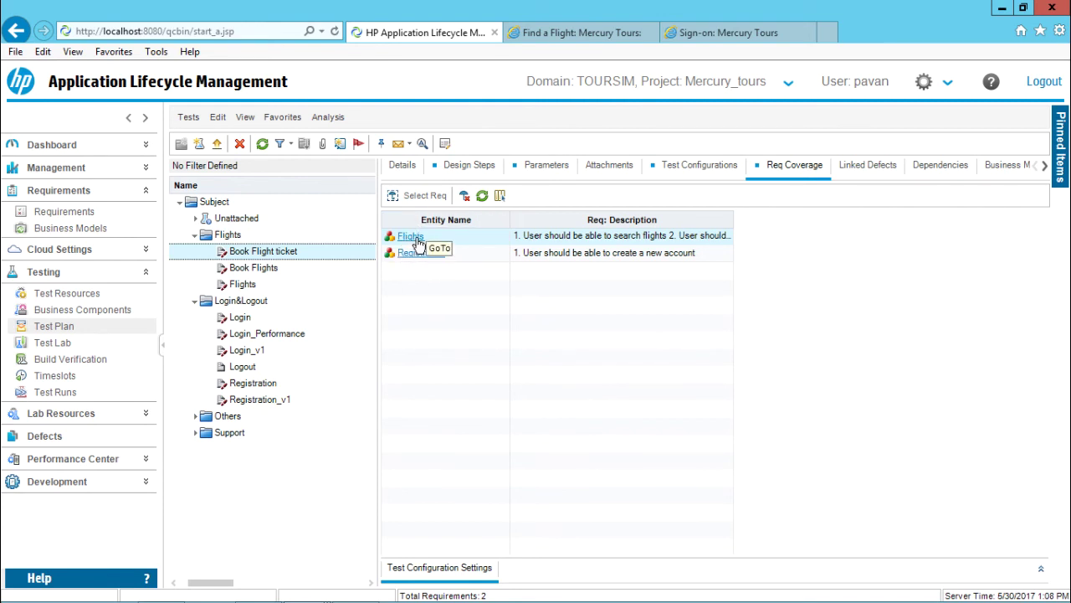
{"action": "left_click", "coordinate": [405, 241]}
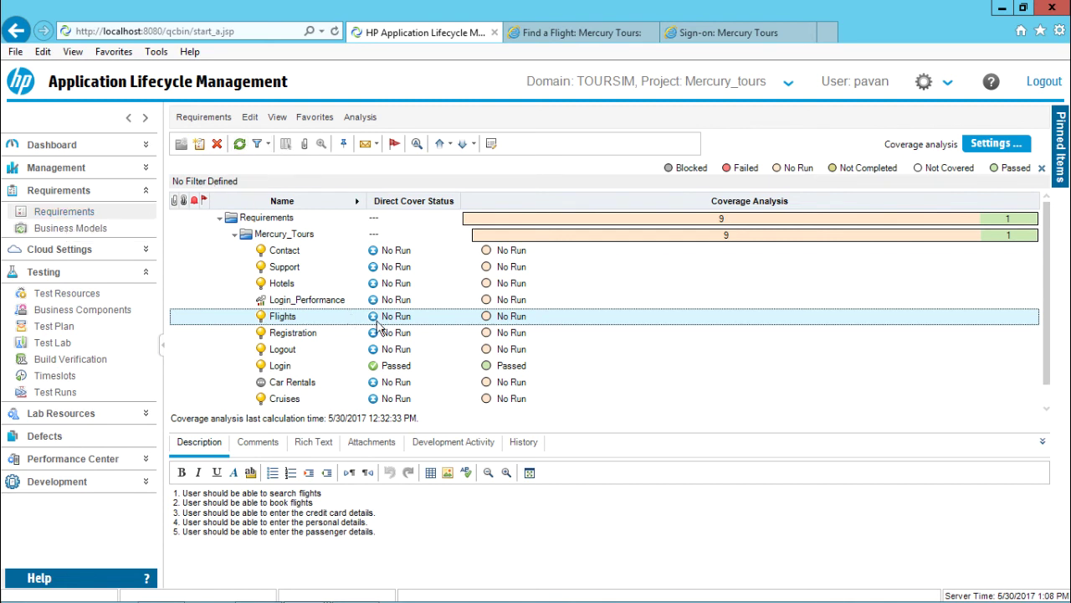
Step: Refresh the coverage analysis so Flights shows Failed, then open Flights' Requirement Details
{"action": "left_click", "coordinate": [239, 144]}
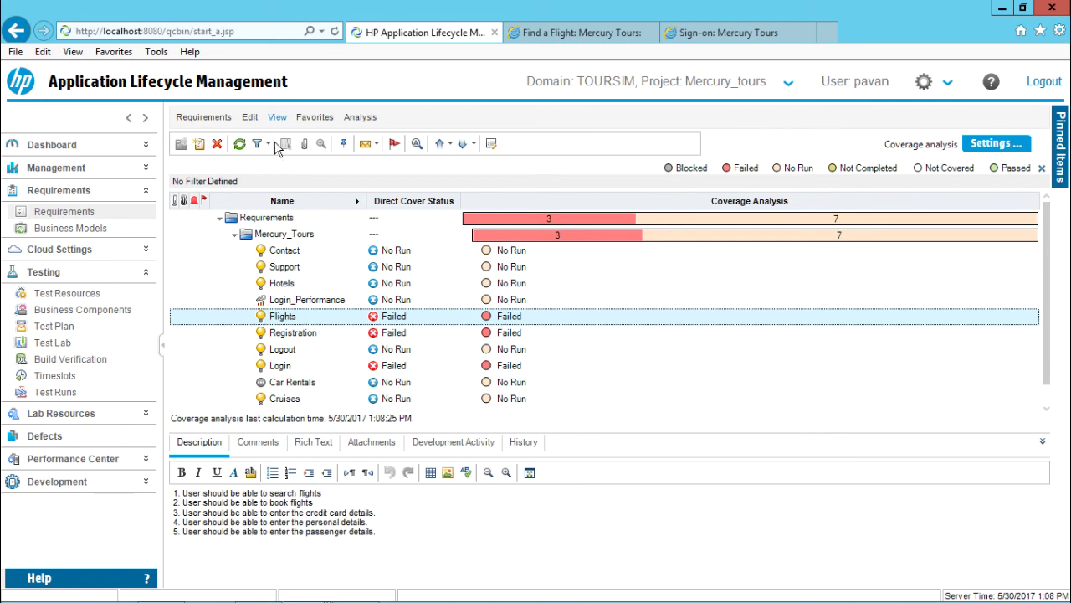
{"action": "left_click", "coordinate": [255, 320]}
{"action": "left_click", "coordinate": [492, 144]}
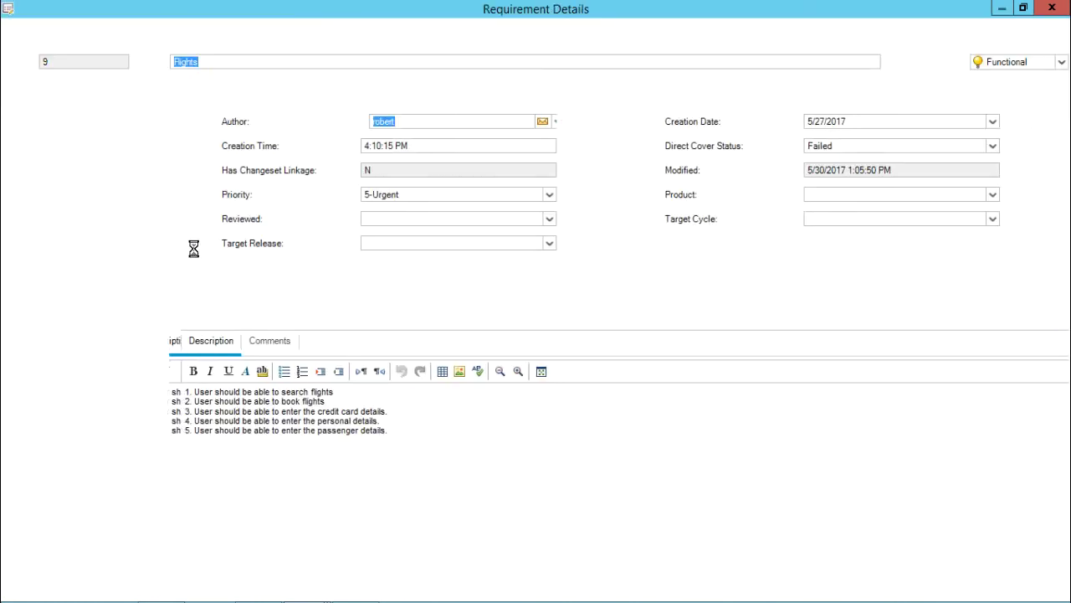
Step: Show all of Flights' test coverage by clearing the No Run filter, with the coverage chart expanded
{"action": "left_click", "coordinate": [48, 186]}
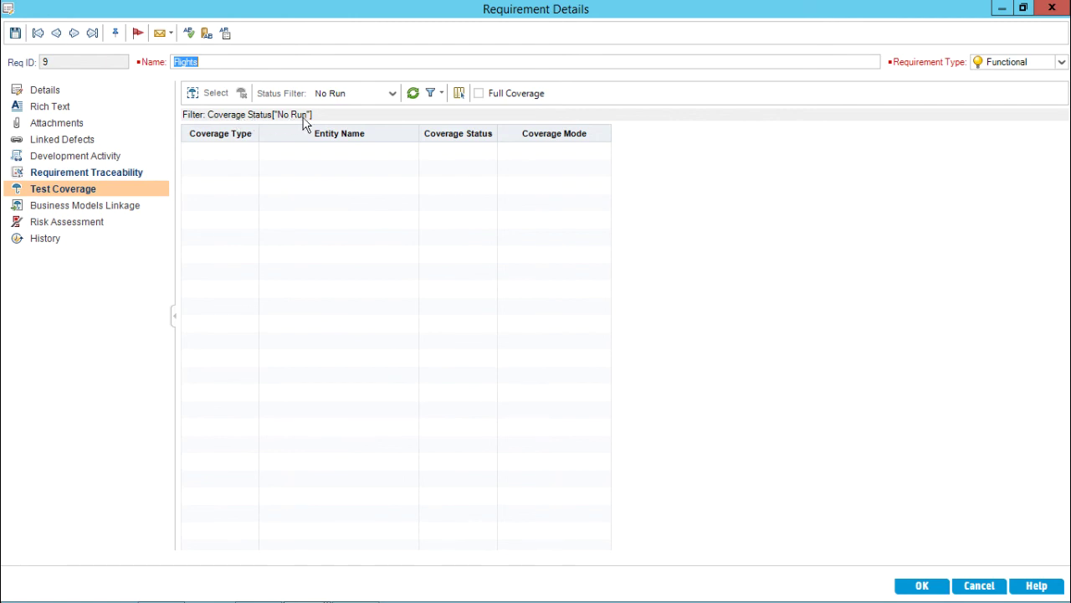
{"action": "left_click", "coordinate": [442, 96]}
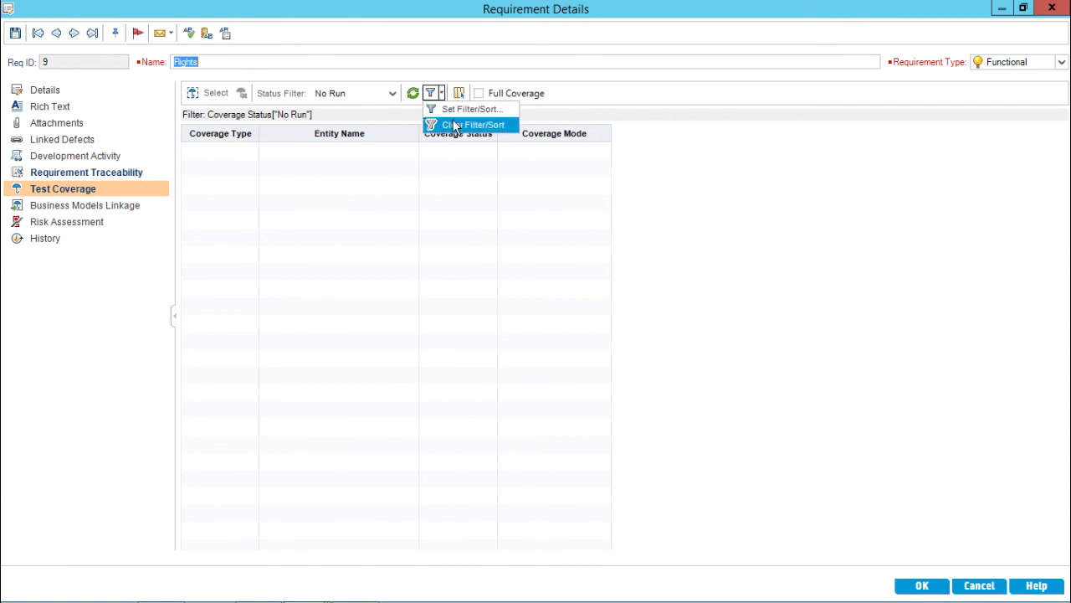
{"action": "left_click", "coordinate": [431, 124]}
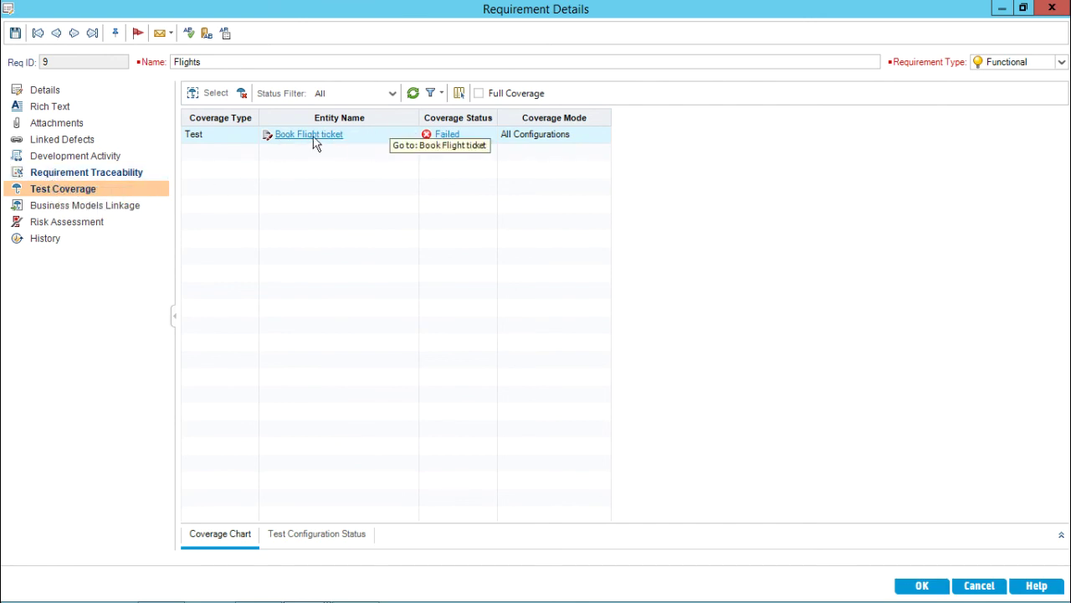
{"action": "left_click", "coordinate": [1062, 535]}
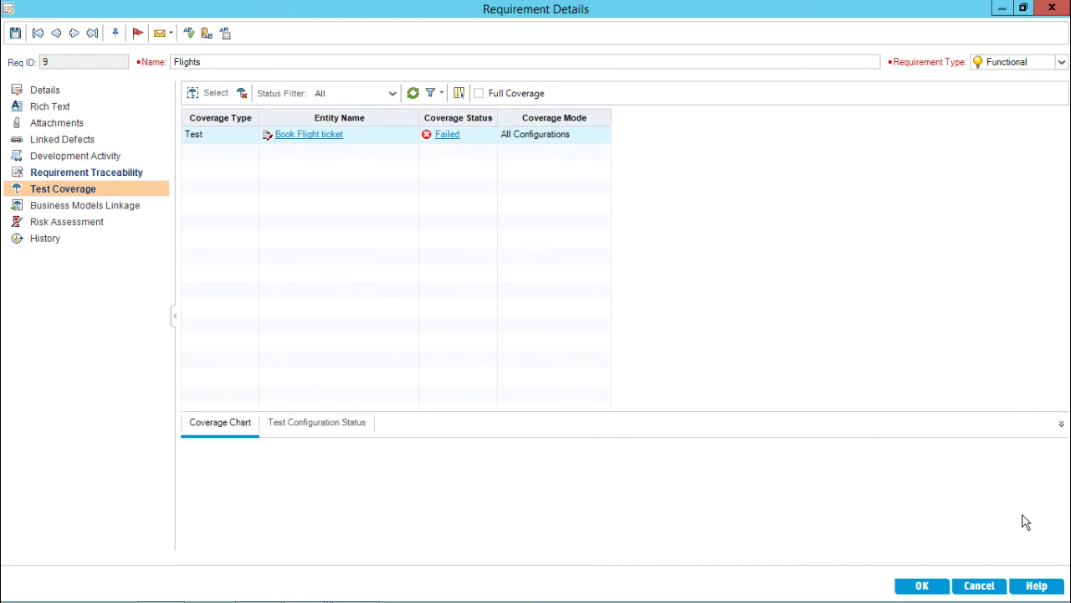
Step: Check each test configuration's status, then close the details and return to Smoke Testing in Test Lab
{"action": "left_click", "coordinate": [336, 425]}
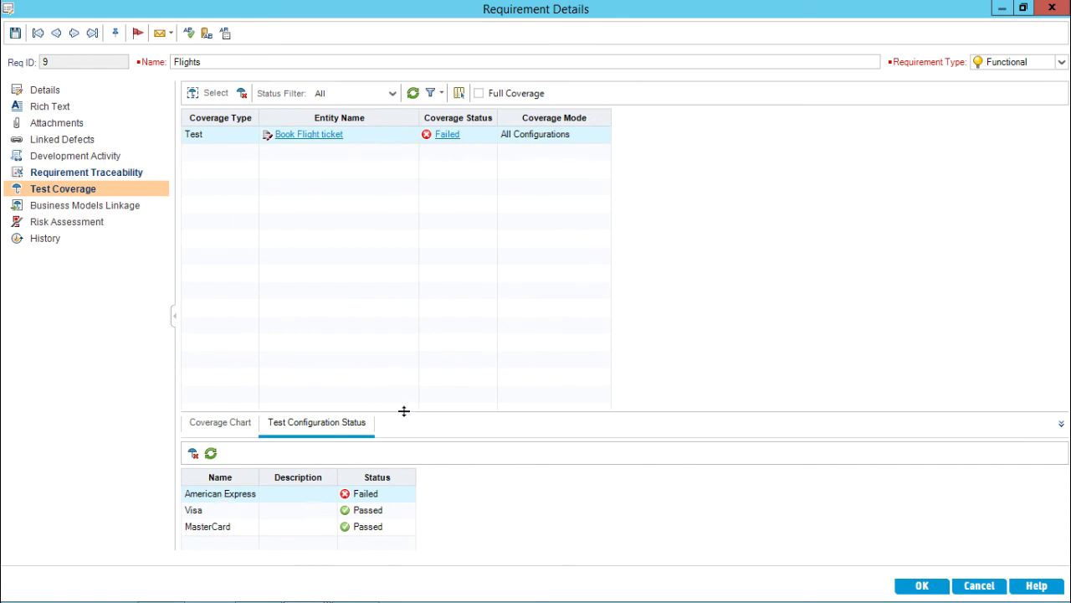
{"action": "left_click_drag", "start_coordinate": [405, 411], "coordinate": [407, 295]}
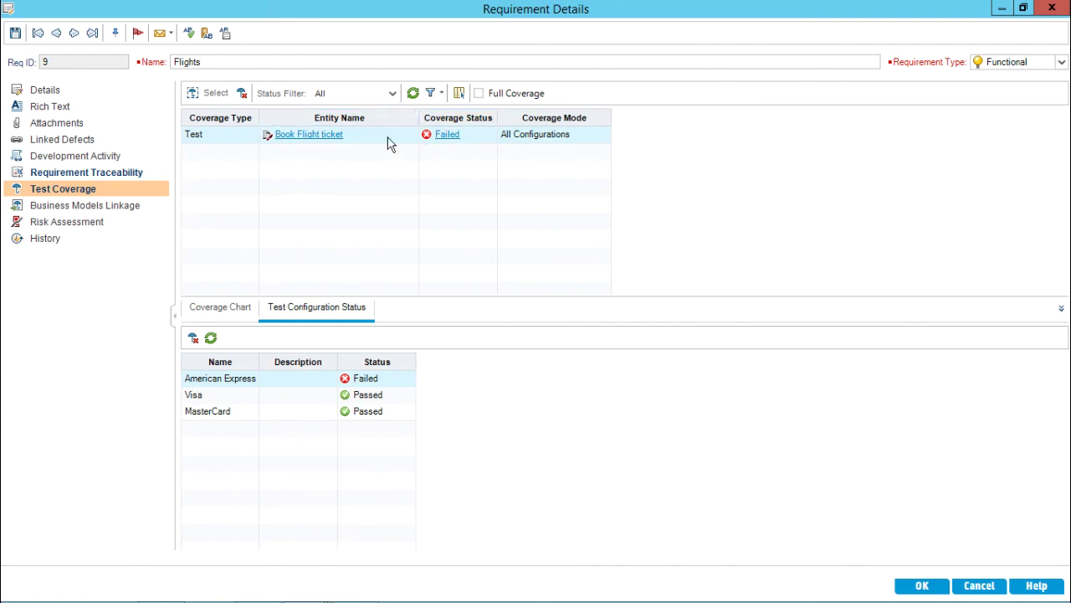
{"action": "left_click", "coordinate": [1051, 9]}
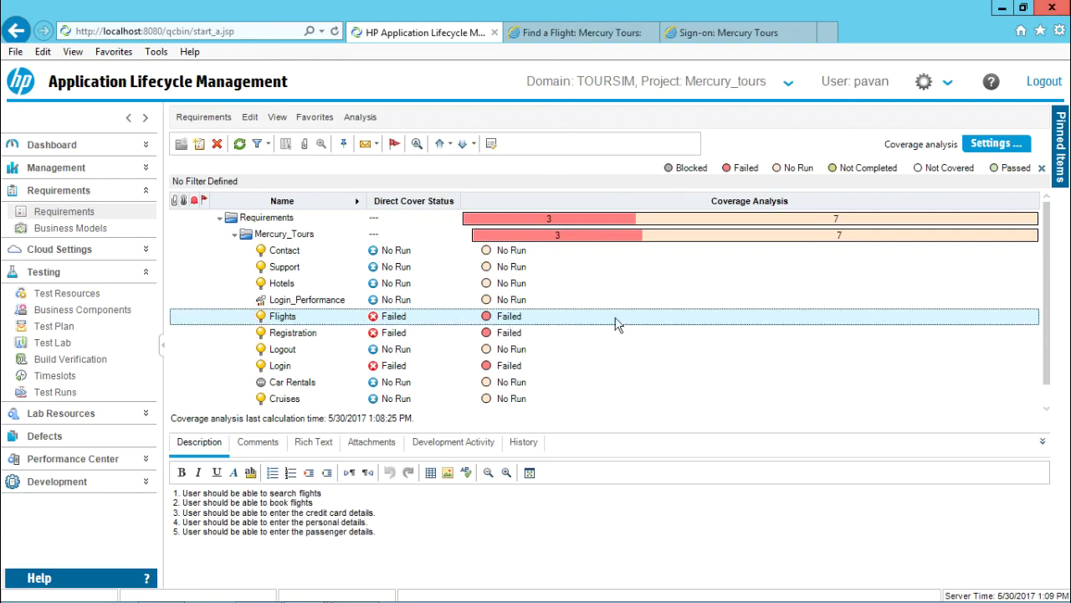
{"action": "left_click", "coordinate": [57, 342]}
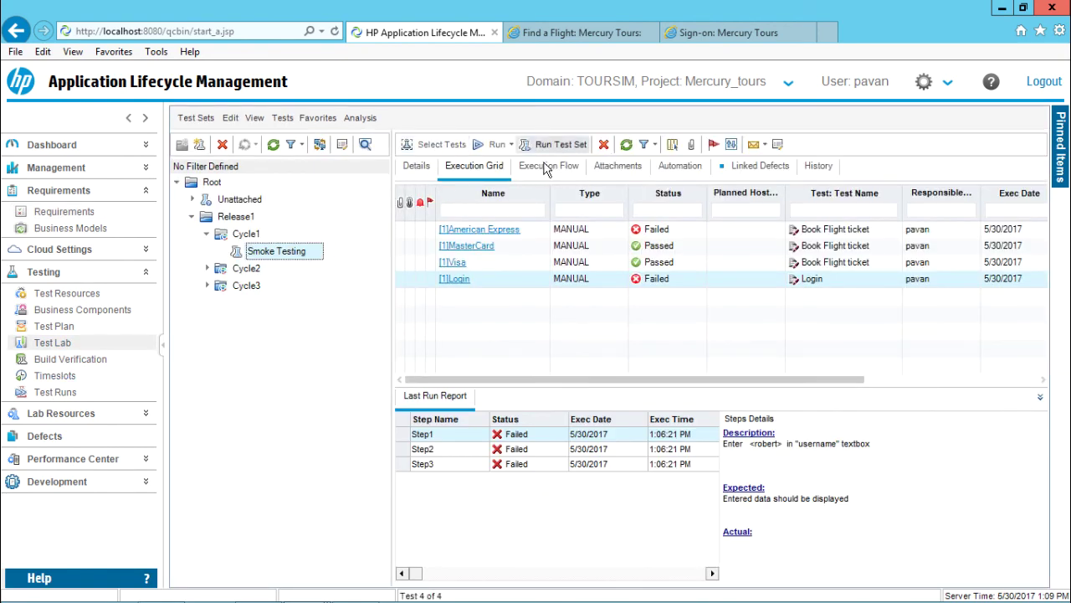